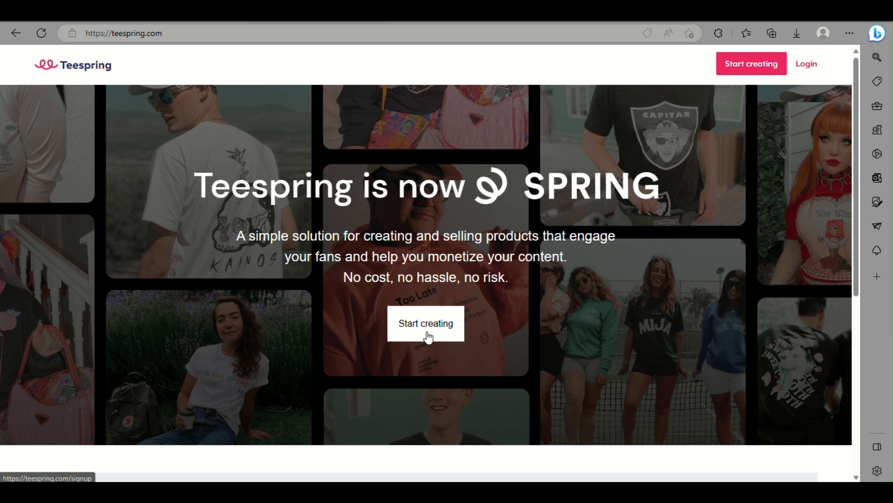
Open the Spring creator sign-up page from the homepage's Start creating button
scroll(428, 336, down, 7)
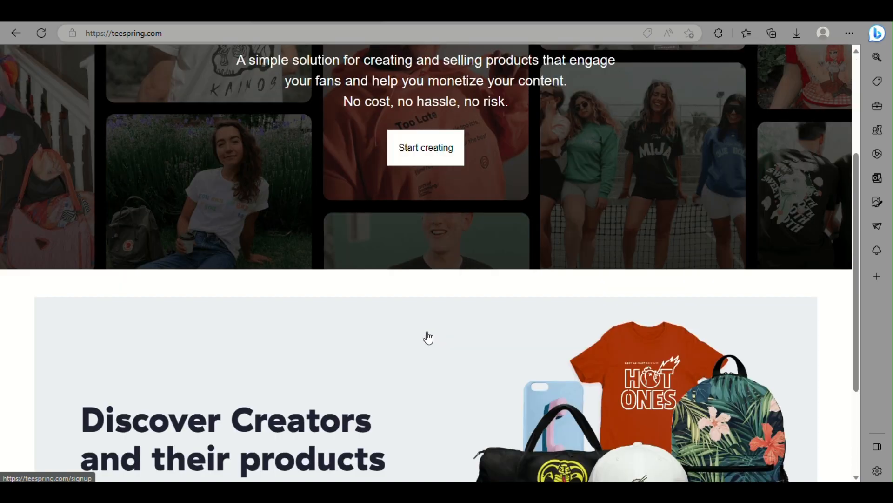
scroll(428, 336, up, 8)
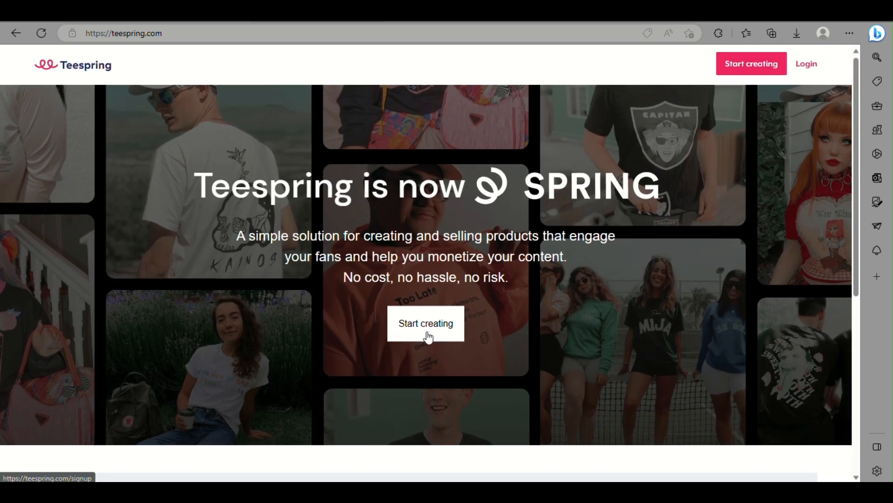
click(417, 329)
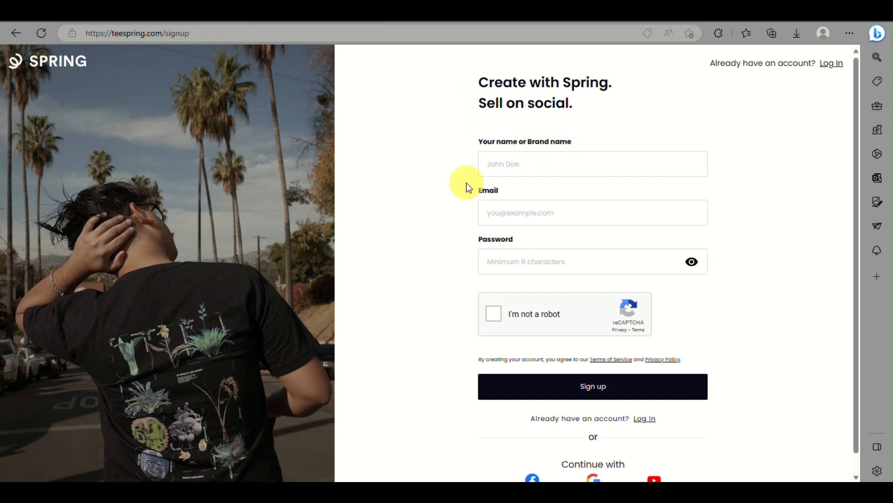
Fill in the sign-up form with the brand name, e-mail address and account password
click(518, 163)
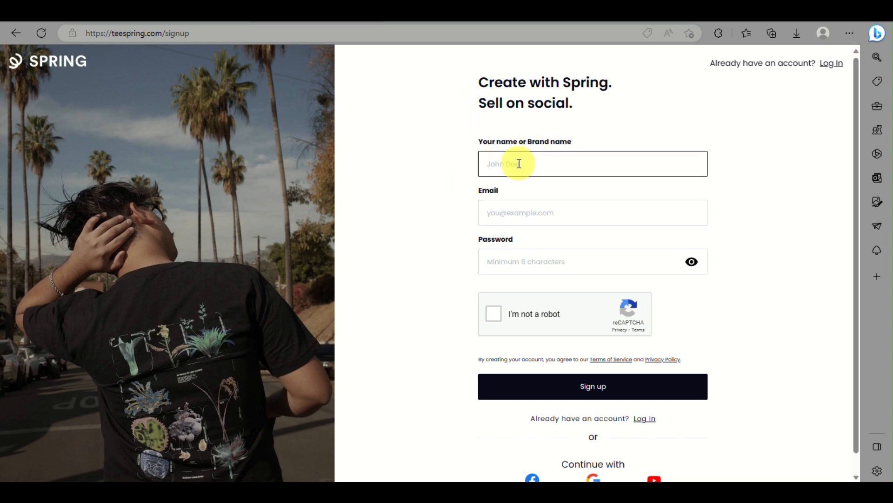
text(Arkiwonkz)
click(516, 215)
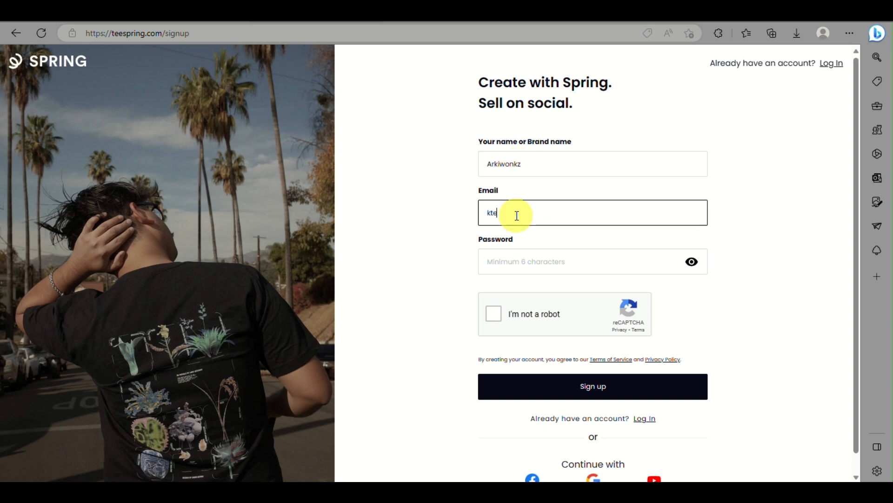
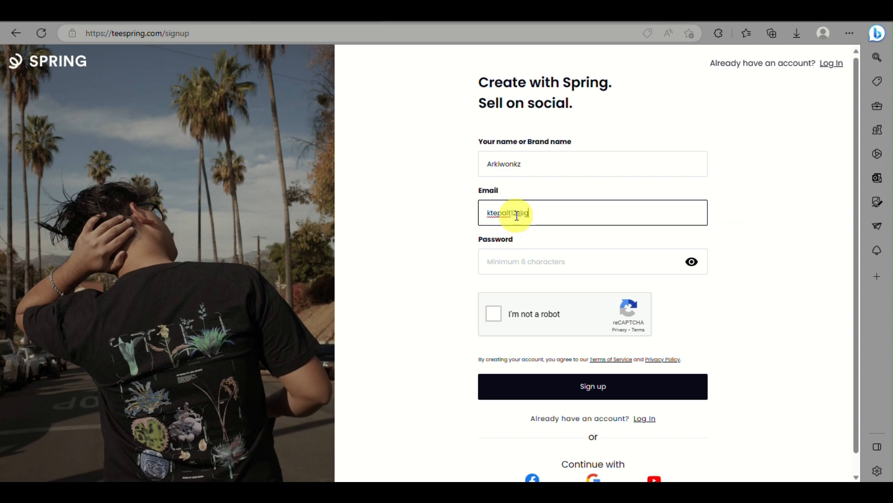
click(529, 254)
click(529, 254)
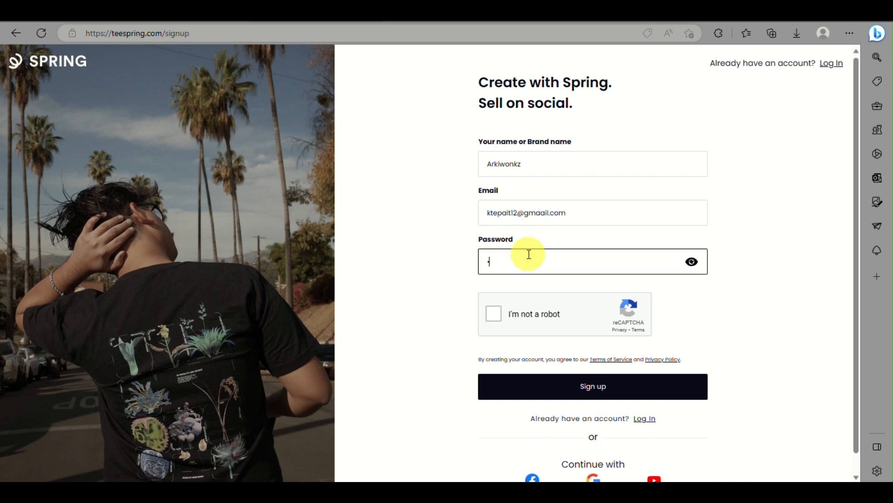
text(••••••••)
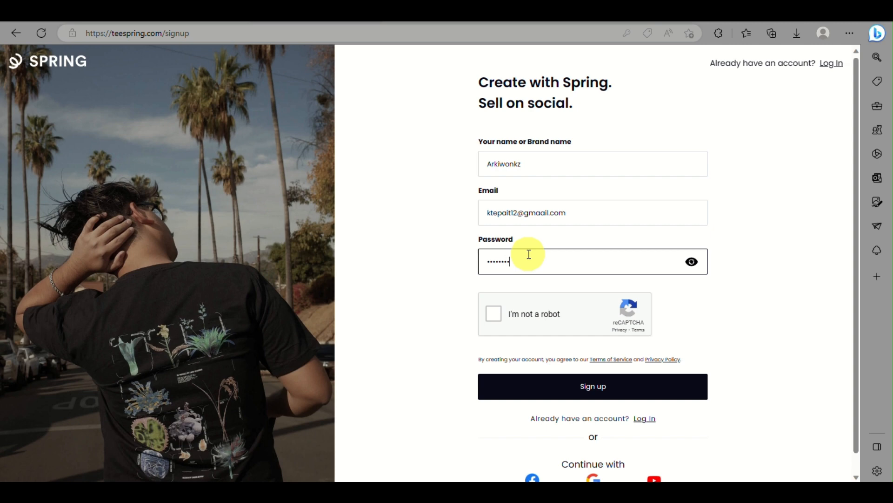
Tick the I'm not a robot check and choose to continue with Google
click(493, 315)
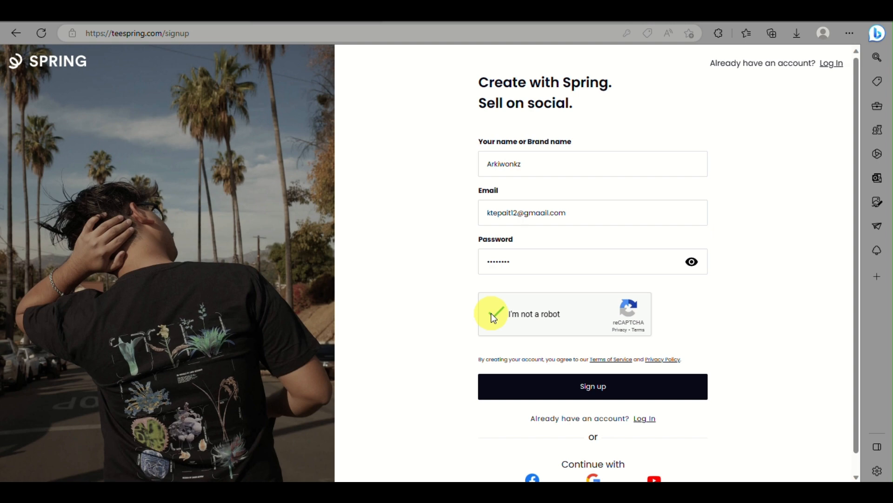
scroll(492, 314, down, 1)
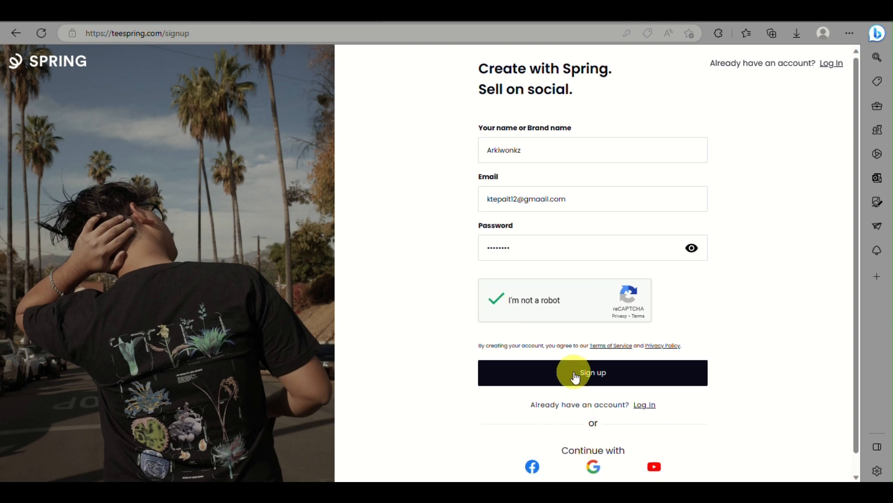
scroll(575, 377, down, 1)
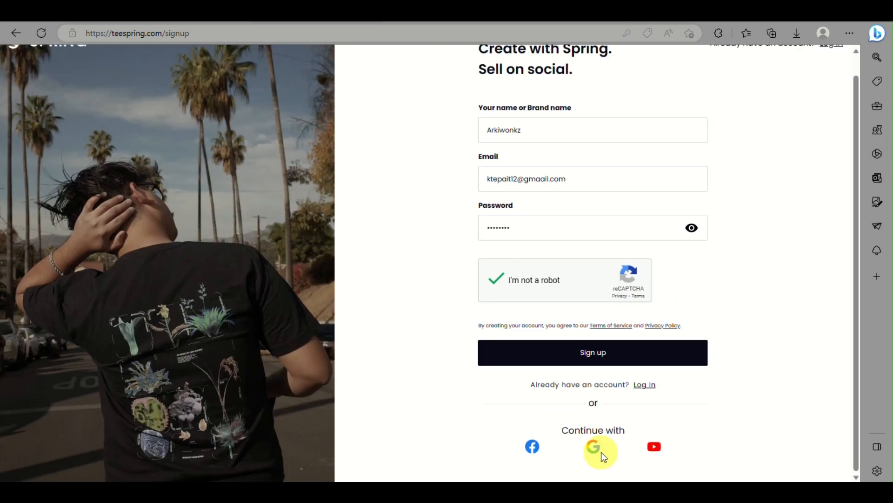
click(595, 445)
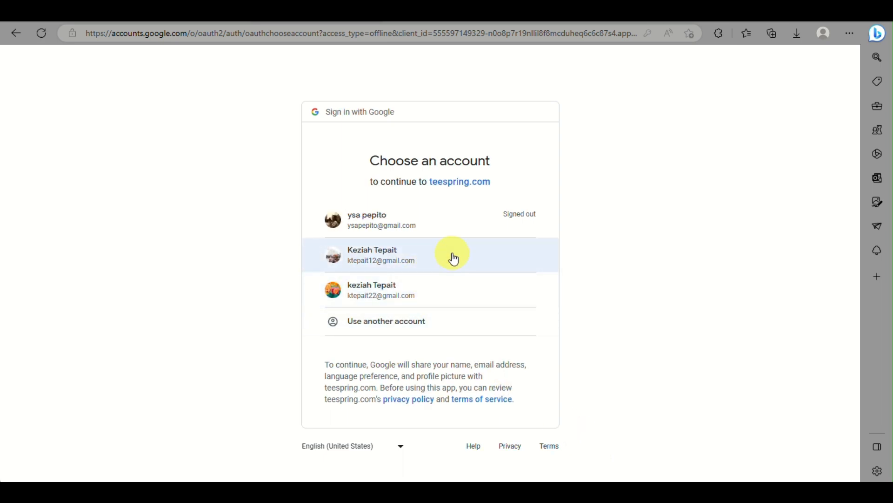
Pick the creator's Google account from the Choose an account list
click(380, 259)
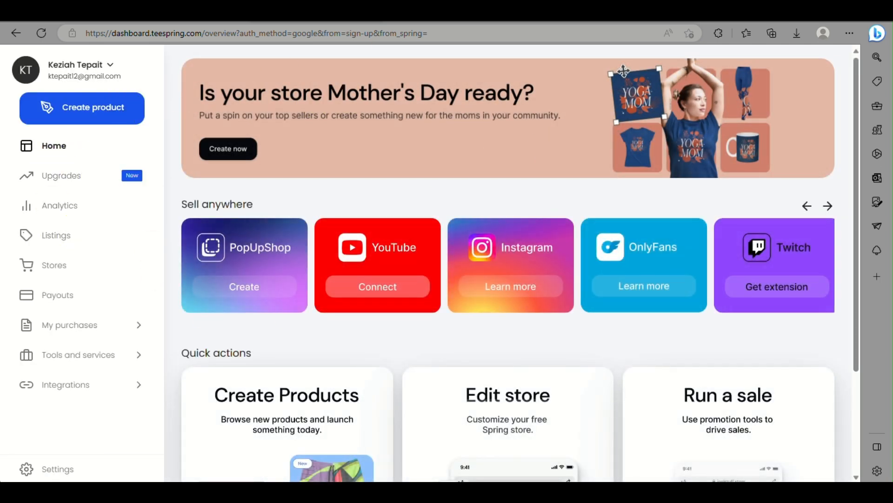
Reach the product catalogue via the Create Products card and the sidebar's Create product
scroll(300, 312, down, 3)
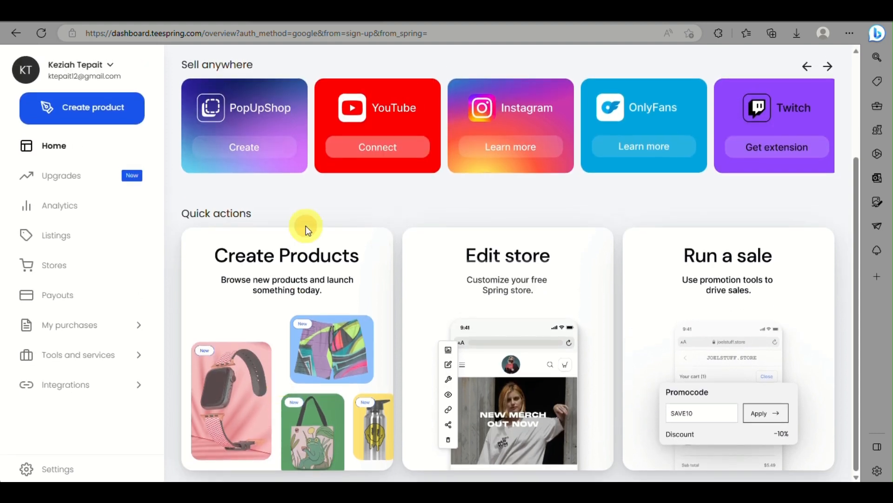
click(298, 289)
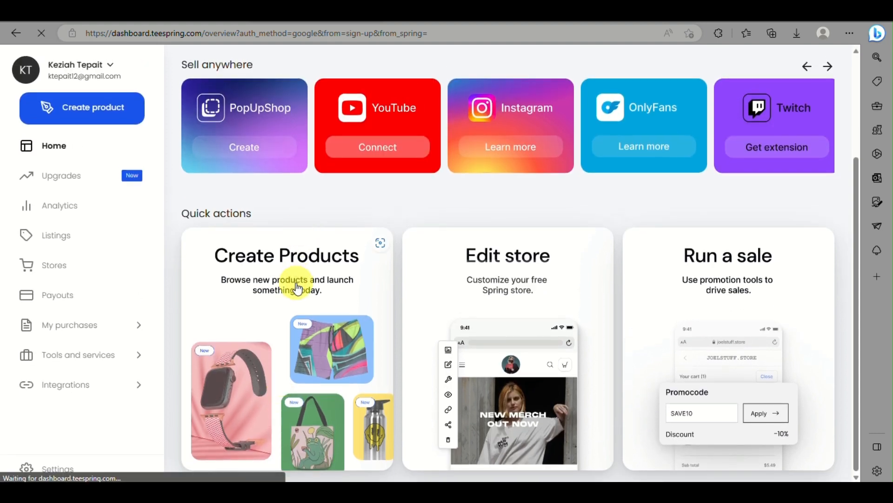
scroll(91, 112, up, 5)
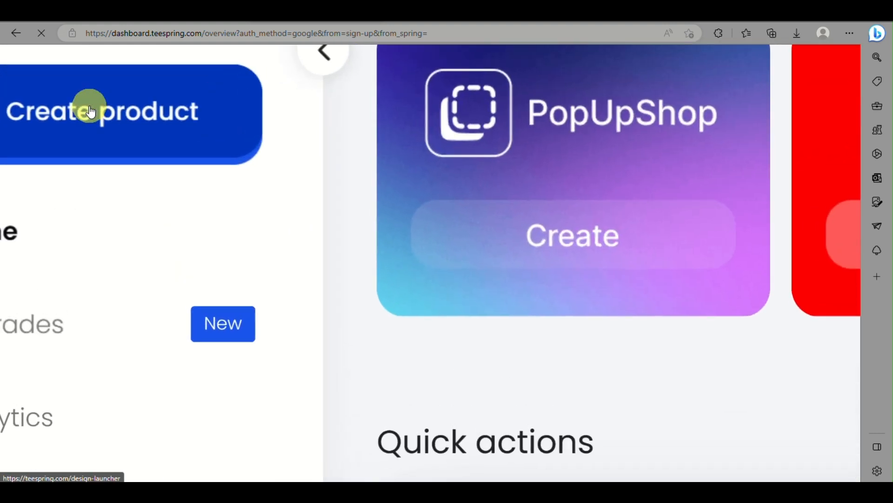
scroll(91, 111, down, 4)
click(90, 112)
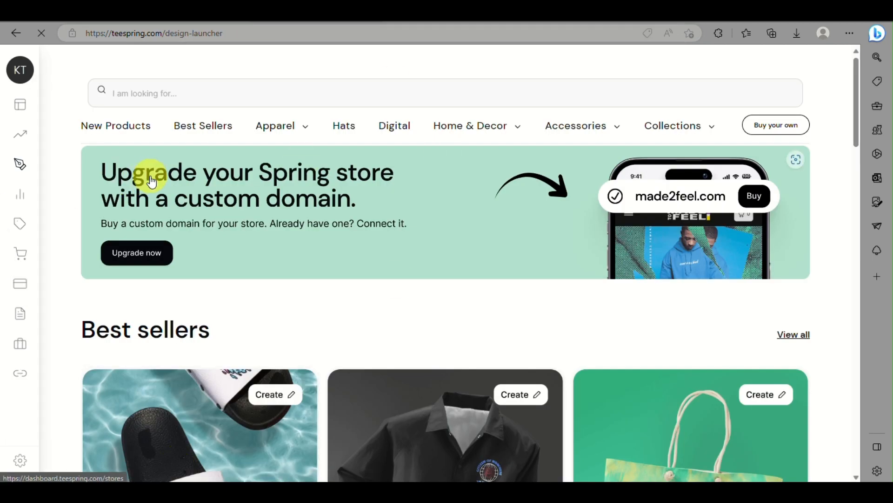
Pick the best-selling Slides product to design, then open a new Edge tab
scroll(309, 309, down, 6)
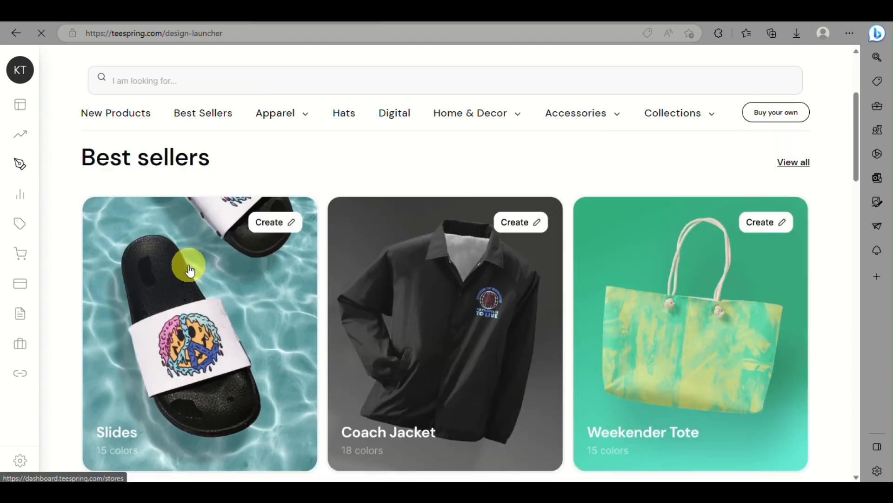
scroll(177, 293, up, 3)
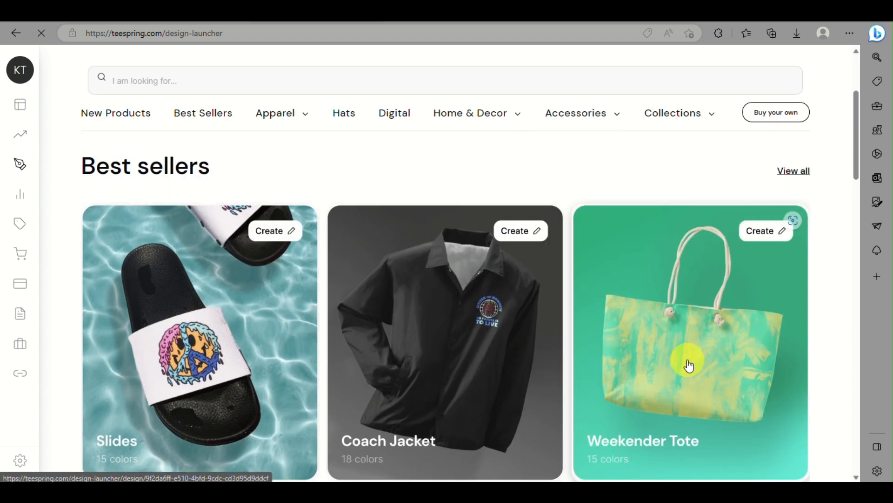
scroll(688, 361, down, 10)
scroll(689, 366, down, 5)
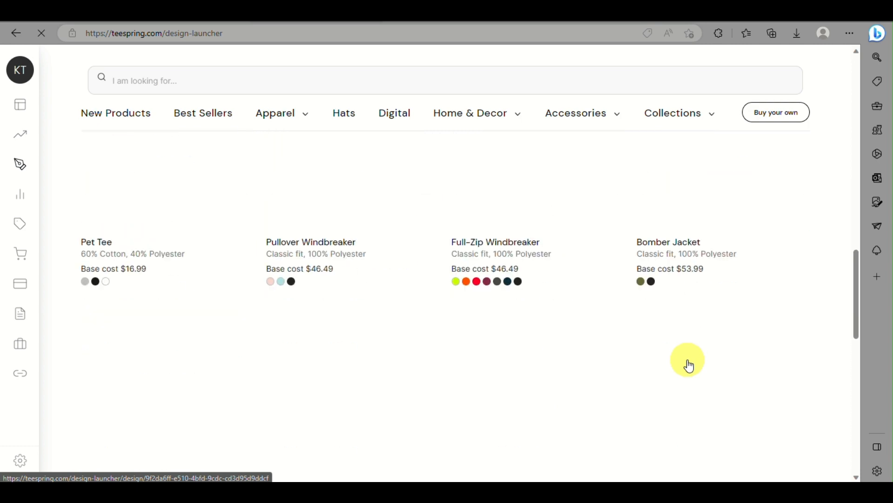
scroll(689, 365, down, 8)
scroll(689, 365, up, 4)
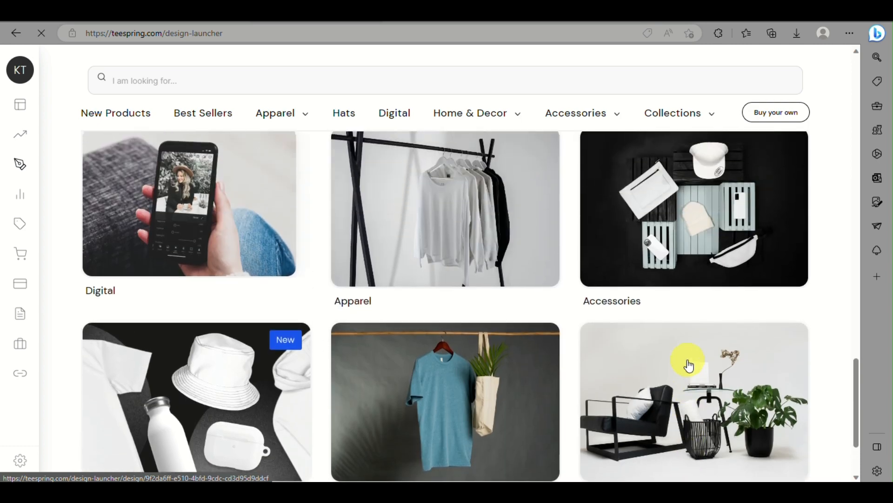
scroll(690, 365, up, 20)
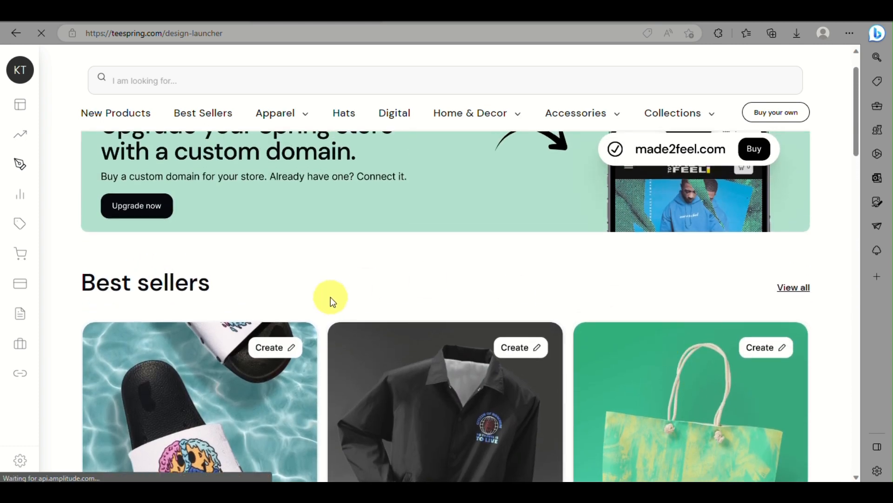
scroll(331, 299, up, 1)
scroll(331, 298, down, 5)
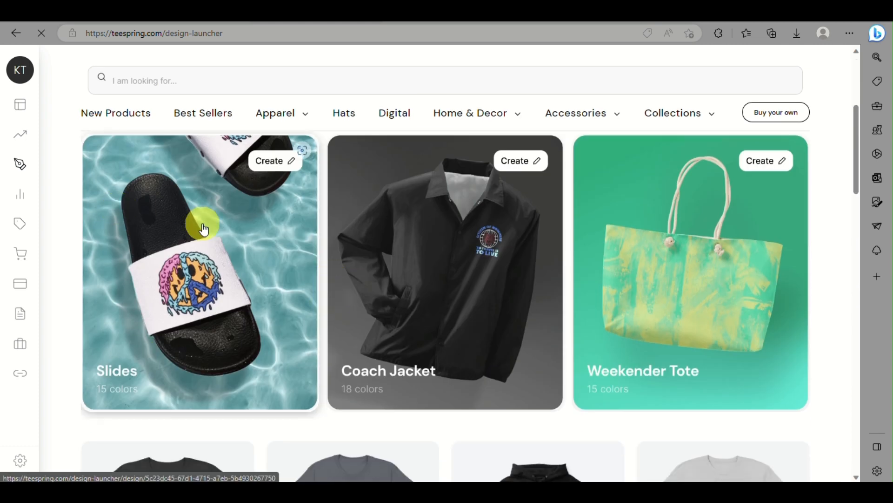
click(149, 265)
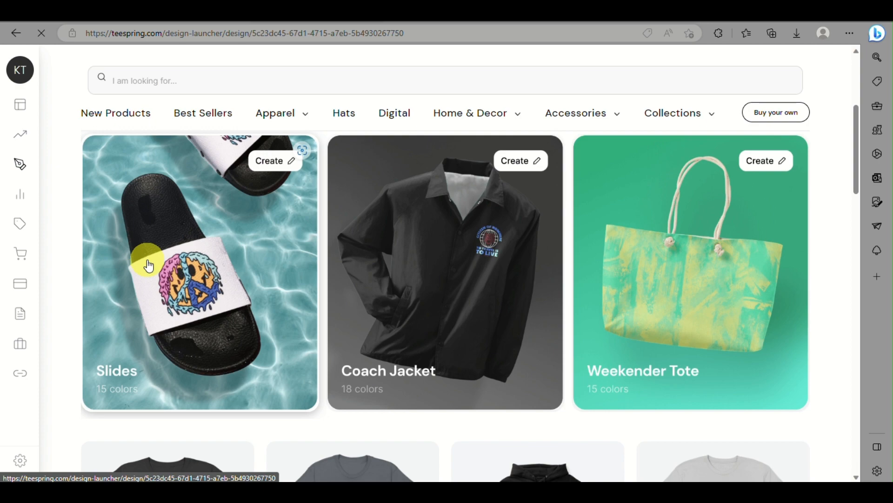
click(401, 17)
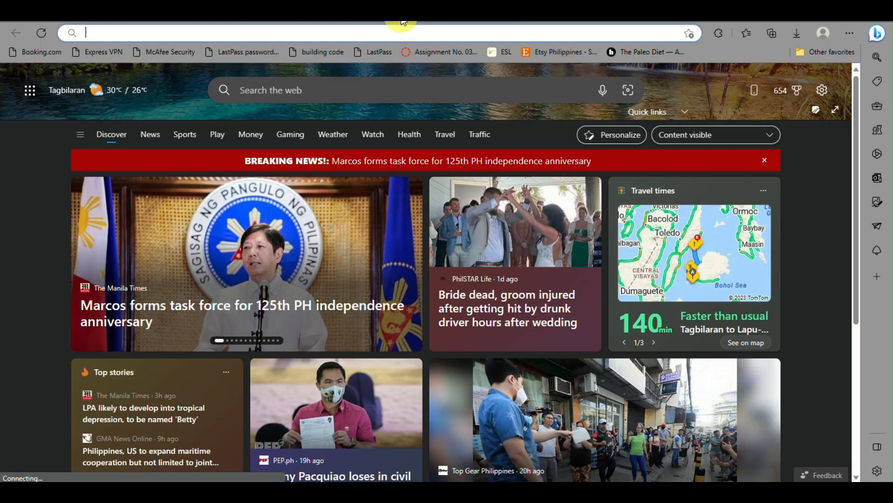
Search Bing for 'canva', check the Slides design tab, and return to the results
text(canva)
key(Return)
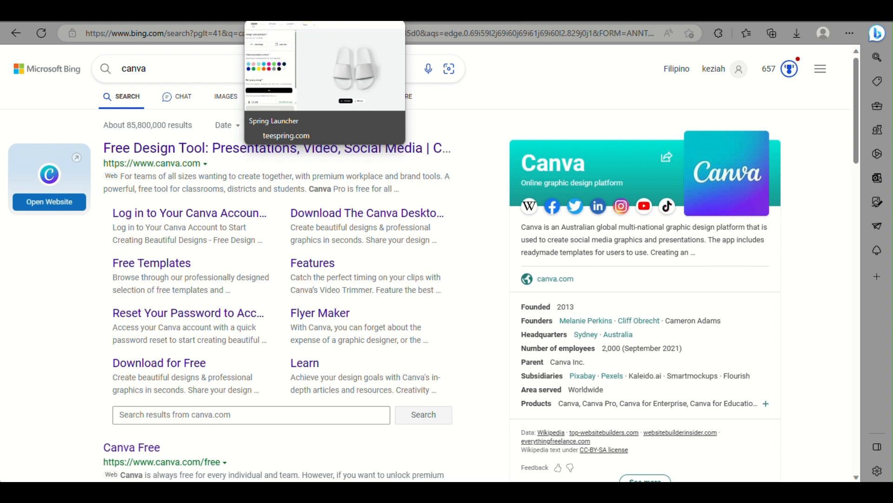
click(186, 11)
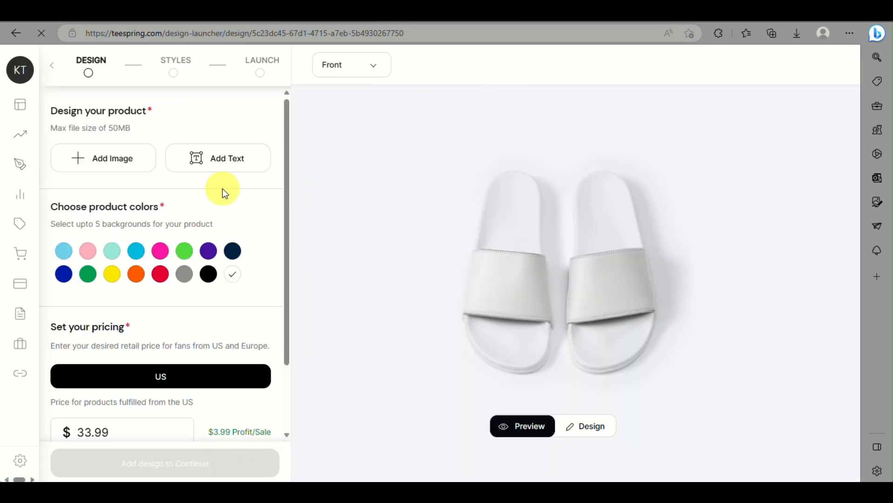
scroll(223, 189, down, 1)
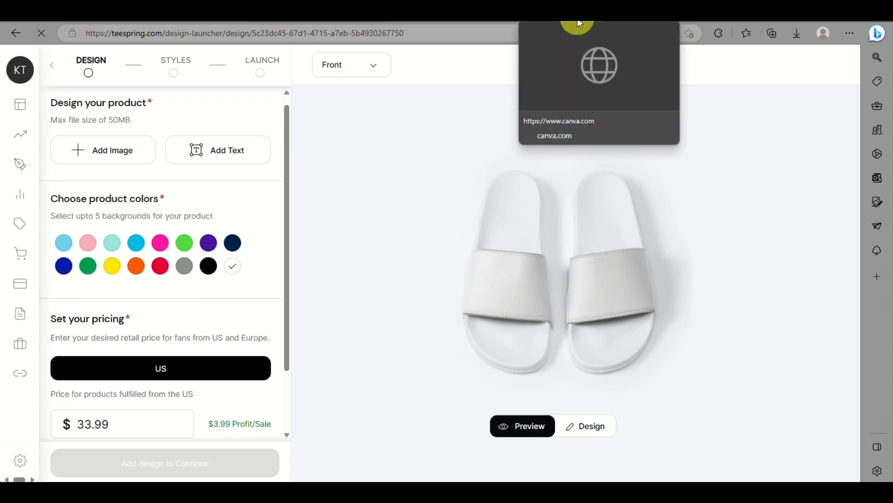
click(469, 22)
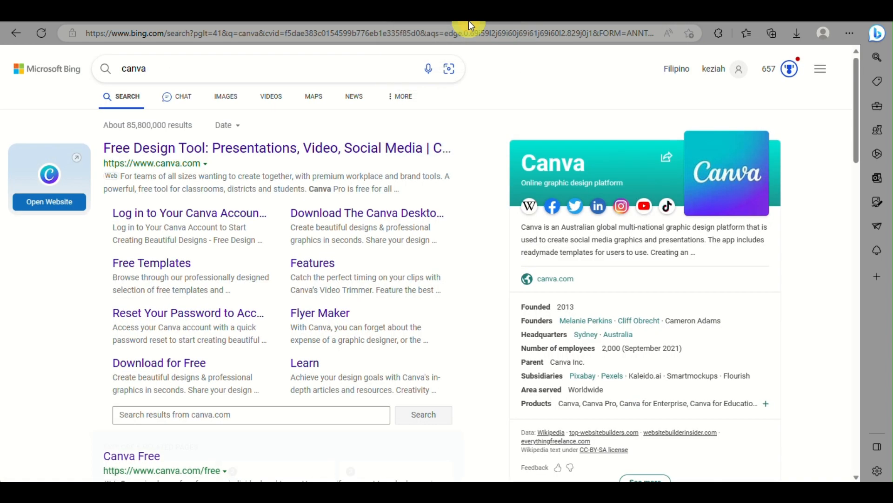
Replace the Bing query with 'trending', then refine it to 'trending design'
click(314, 65)
text(trending)
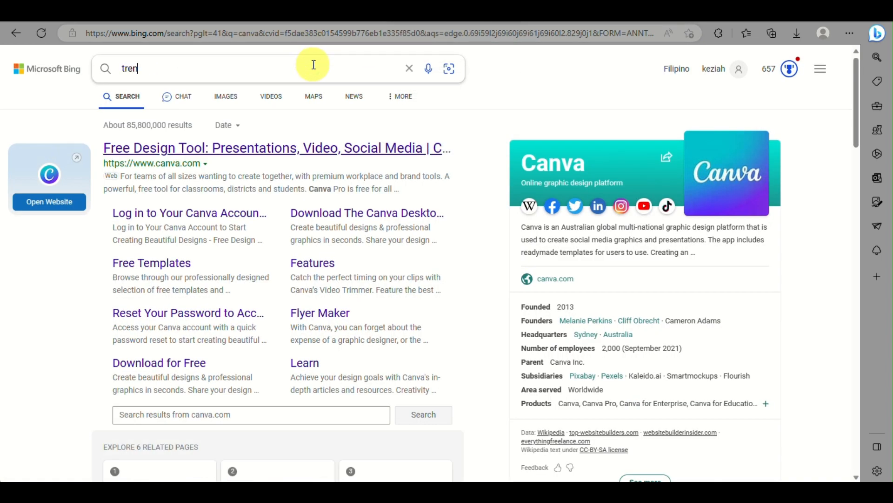
key(Return)
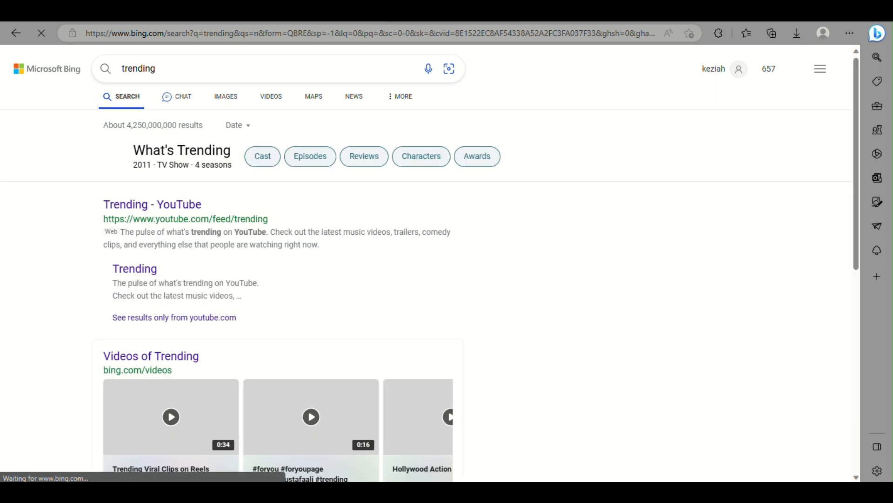
scroll(239, 255, down, 5)
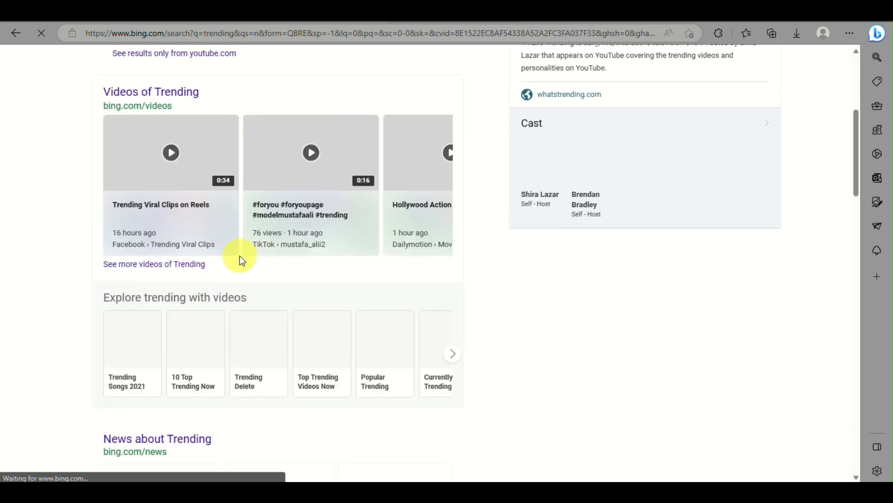
scroll(240, 259, down, 1)
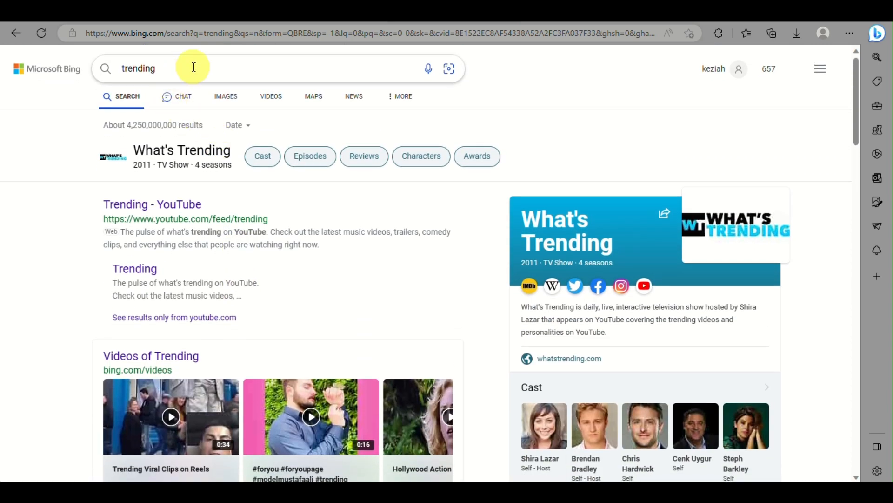
click(193, 67)
text(design)
key(Return)
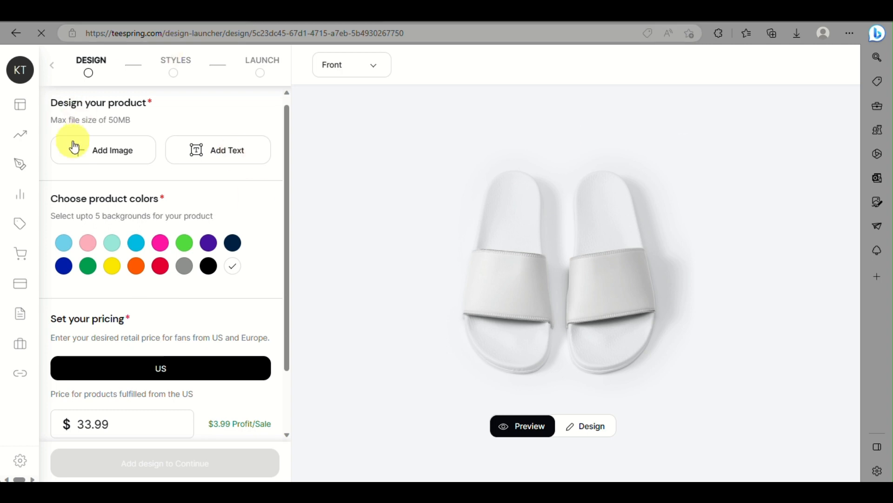
Use Add Image in the Design panel to bring up the image file picker
mouse_move(24, 96)
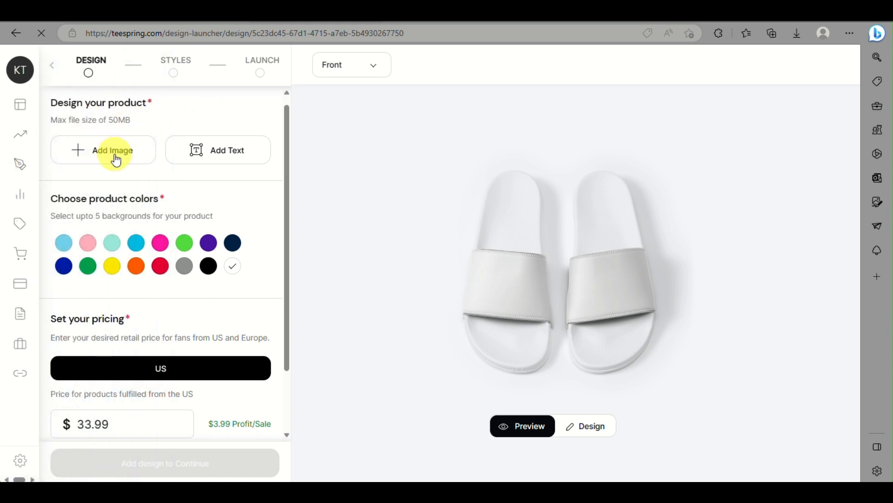
scroll(130, 167, up, 2)
scroll(130, 166, down, 2)
scroll(129, 166, left, 3)
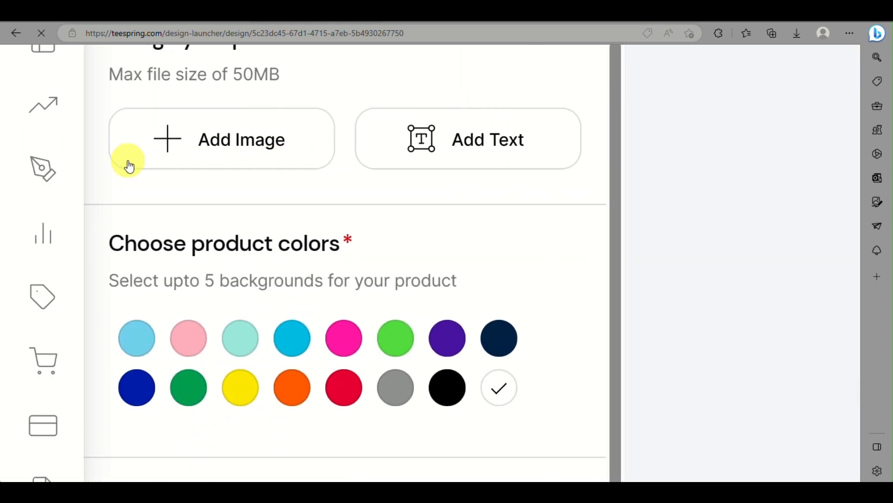
scroll(129, 166, up, 1)
scroll(129, 166, down, 10)
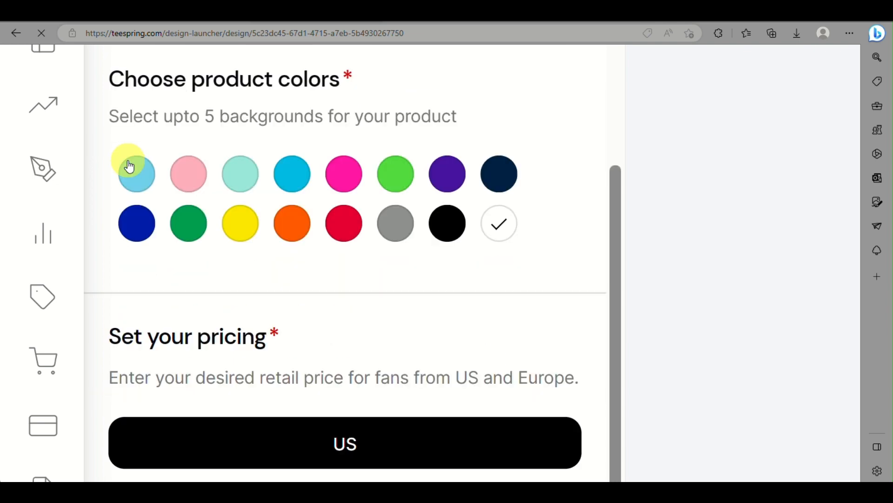
scroll(130, 166, up, 10)
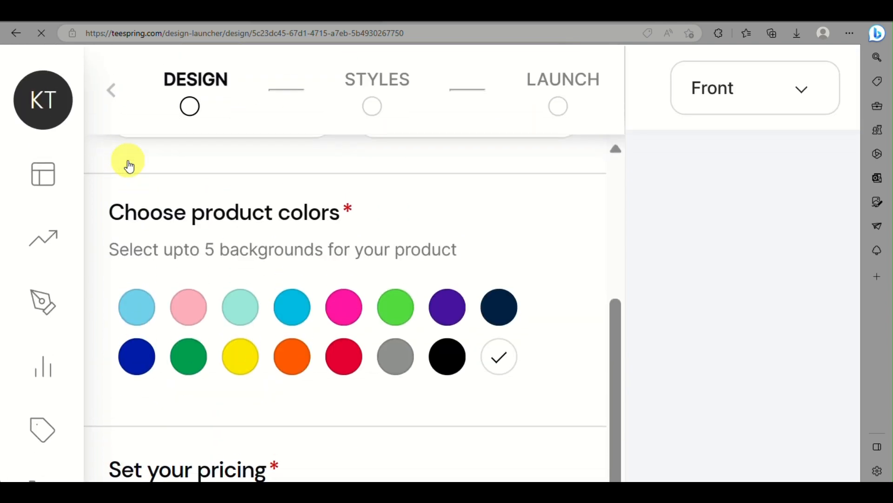
scroll(128, 163, up, 2)
scroll(125, 159, down, 3)
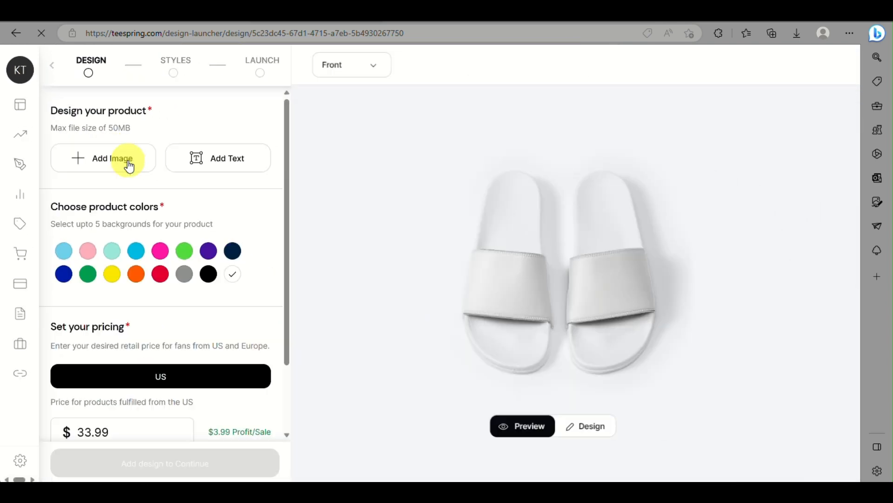
click(115, 158)
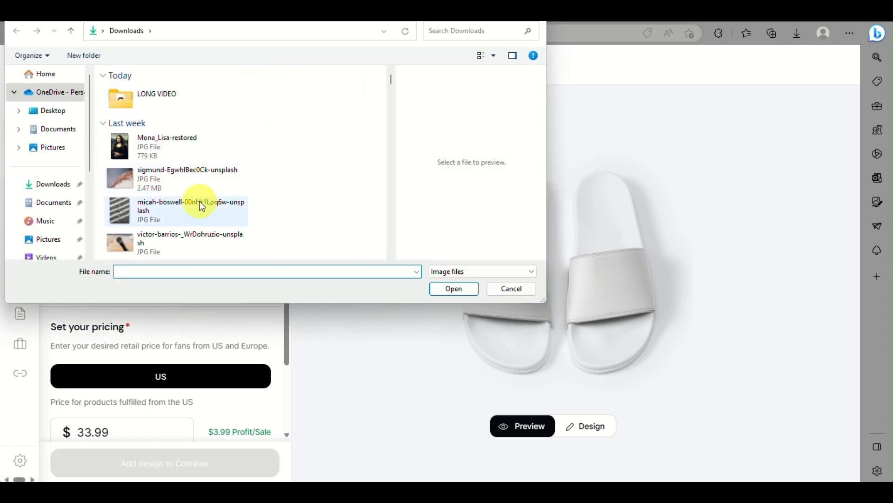
Select image file 3 with the turtle preview in Downloads and open it for upload
scroll(207, 203, down, 3)
scroll(209, 207, down, 5)
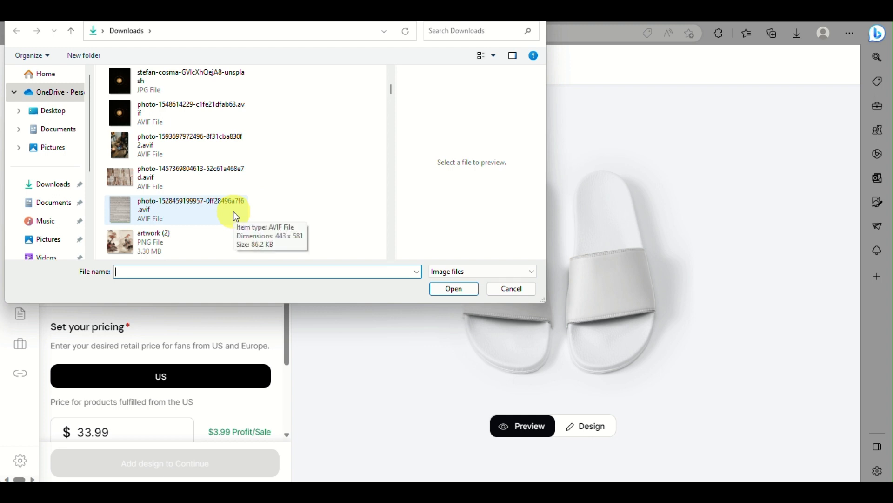
scroll(234, 212, down, 4)
scroll(234, 215, down, 4)
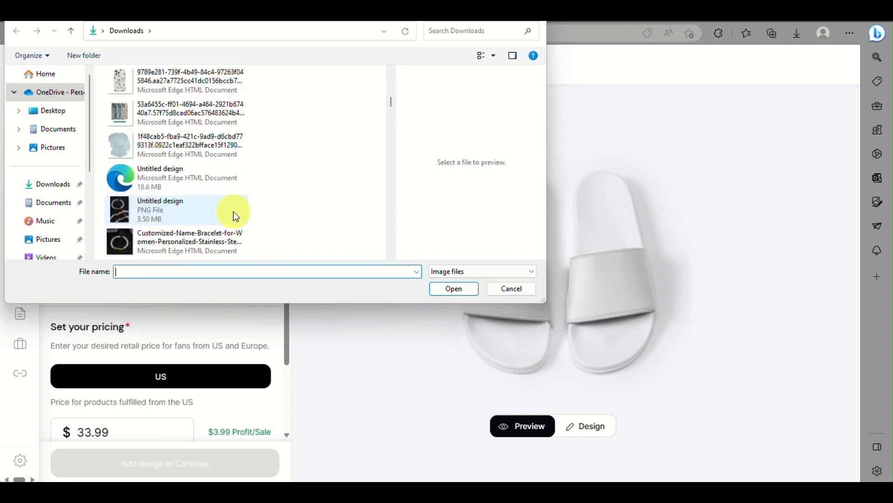
scroll(234, 215, down, 2)
scroll(234, 215, down, 4)
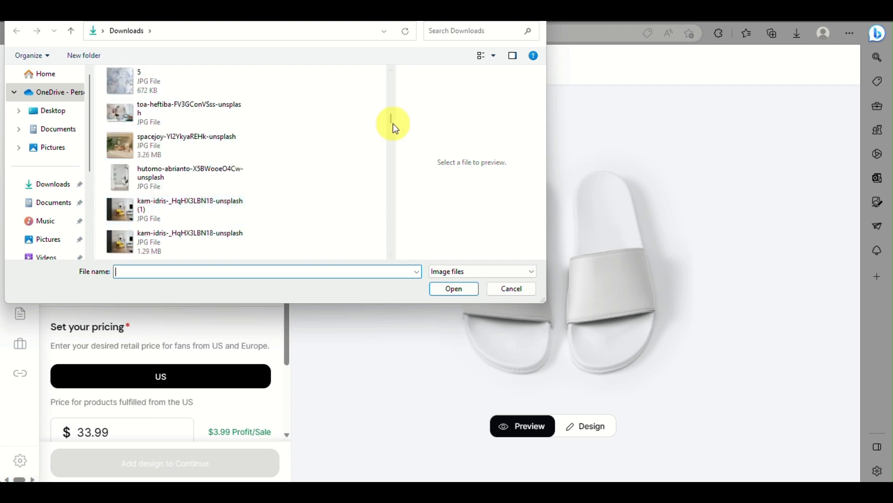
click(213, 87)
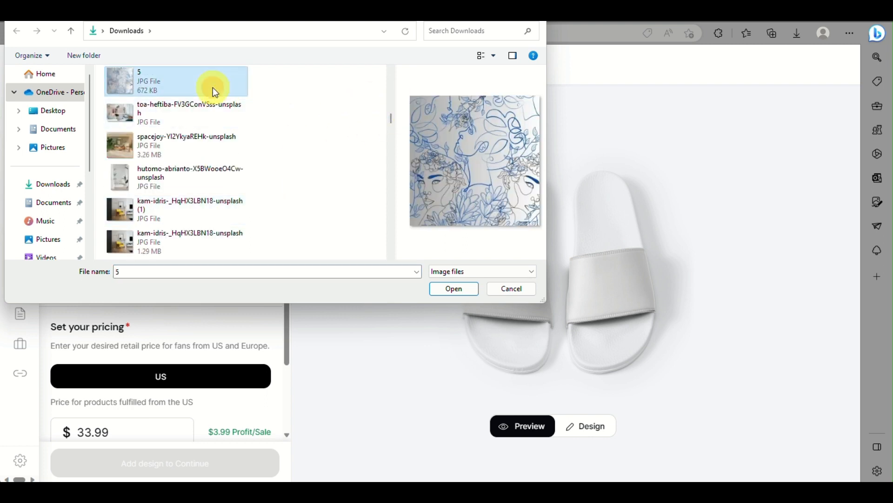
key(Up)
key(Up)
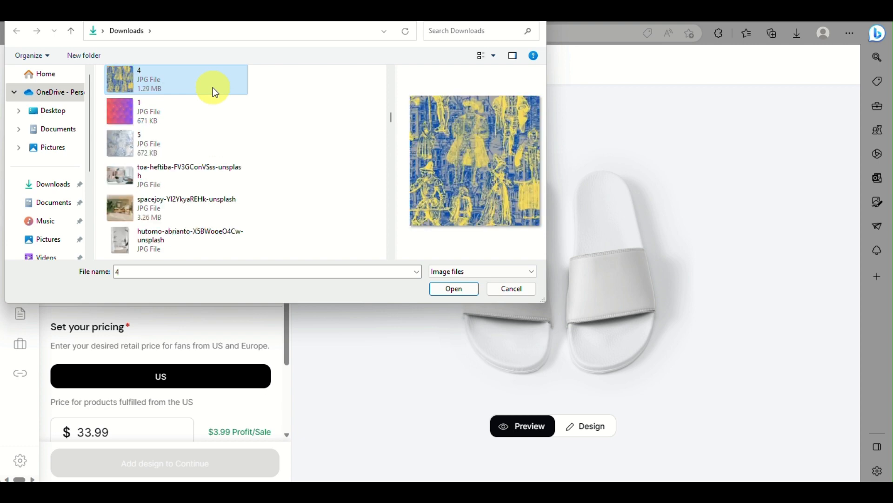
key(Up)
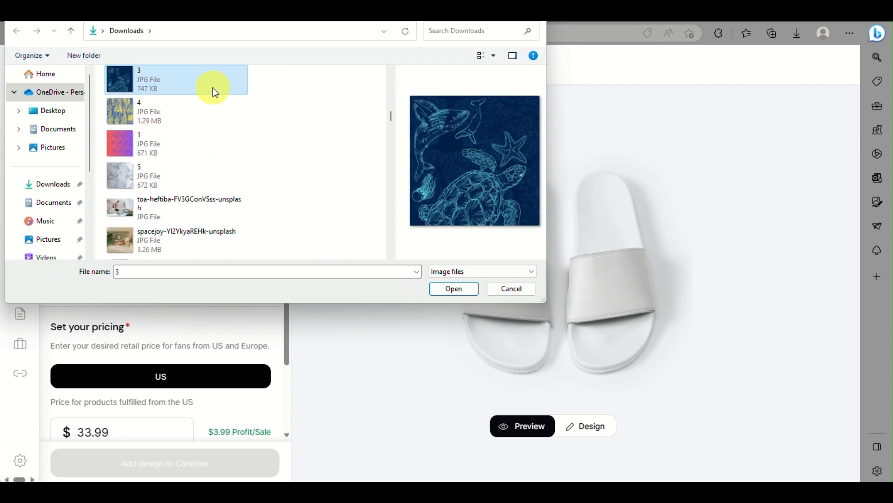
click(447, 289)
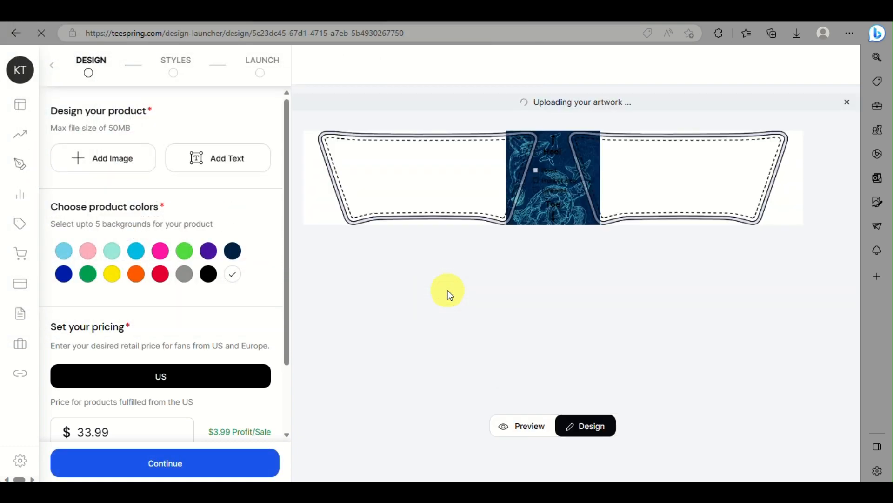
Move the artwork onto the left slide panel and enlarge it to 9.09" x 9.09"
drag(539, 175, 352, 177)
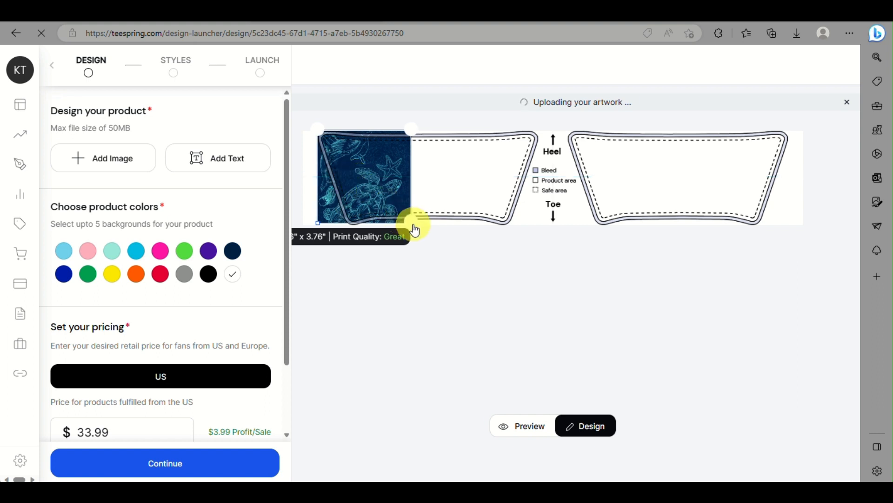
drag(416, 230, 543, 264)
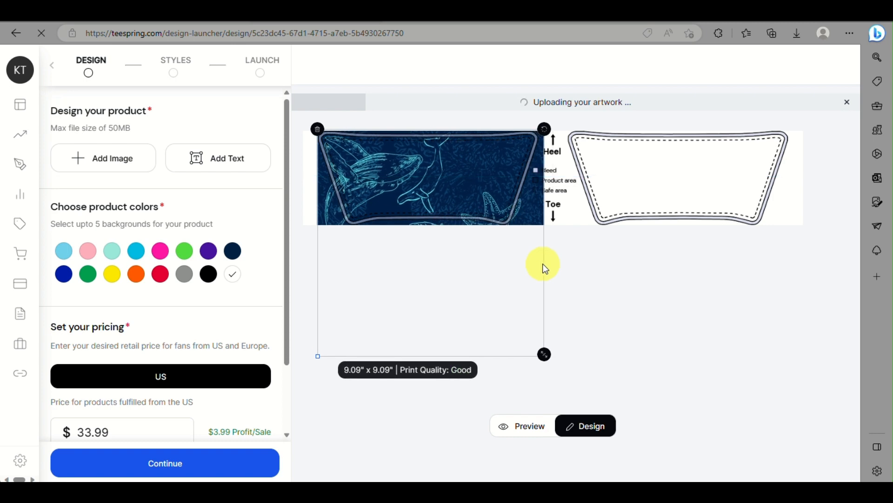
click(99, 154)
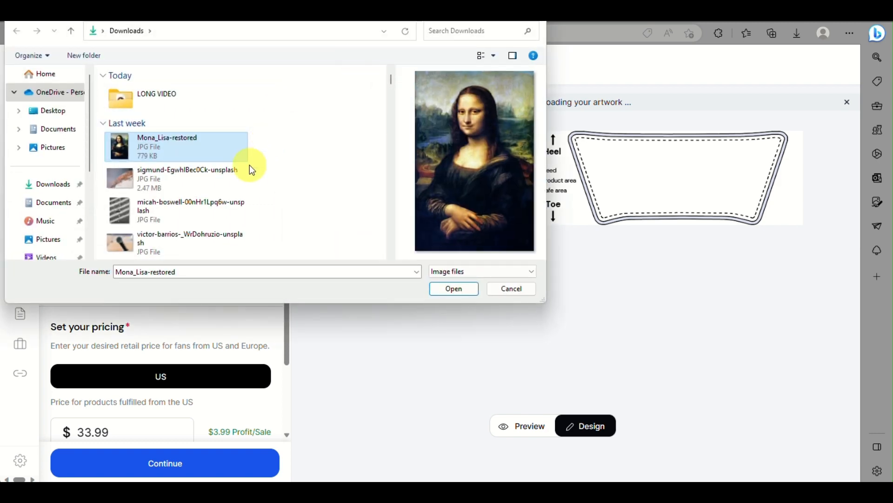
Pick sea-creature image 3 from Downloads again and select the newly added artwork copy
scroll(250, 164, down, 1)
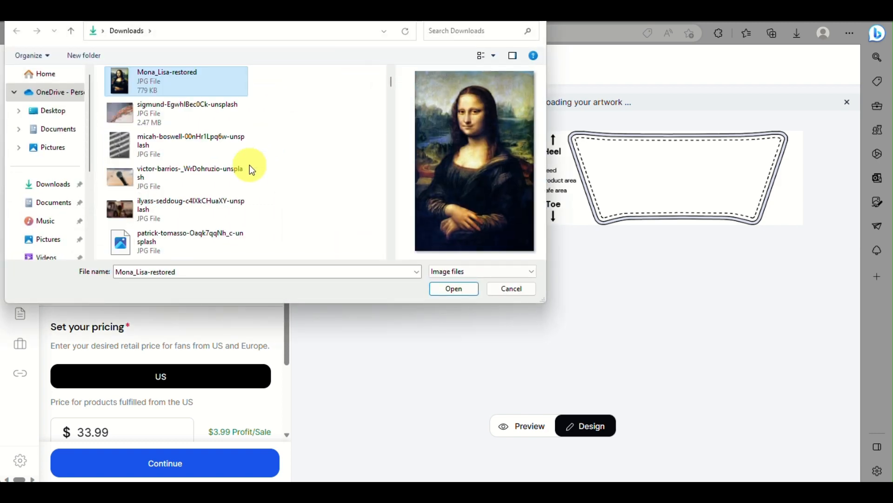
scroll(250, 165, down, 10)
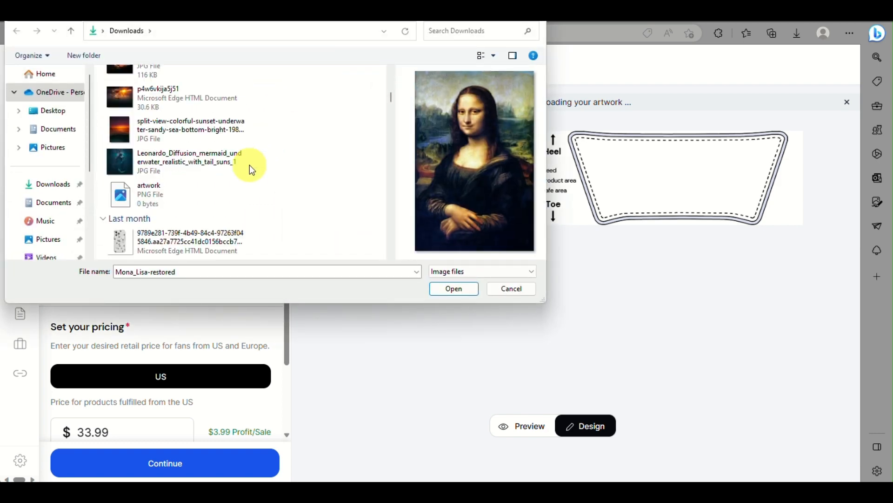
scroll(249, 165, down, 8)
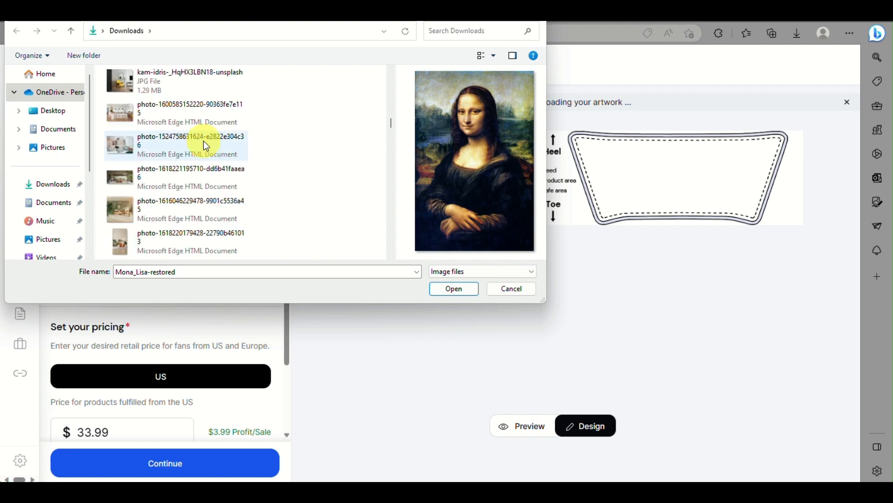
scroll(205, 149, up, 2)
click(203, 96)
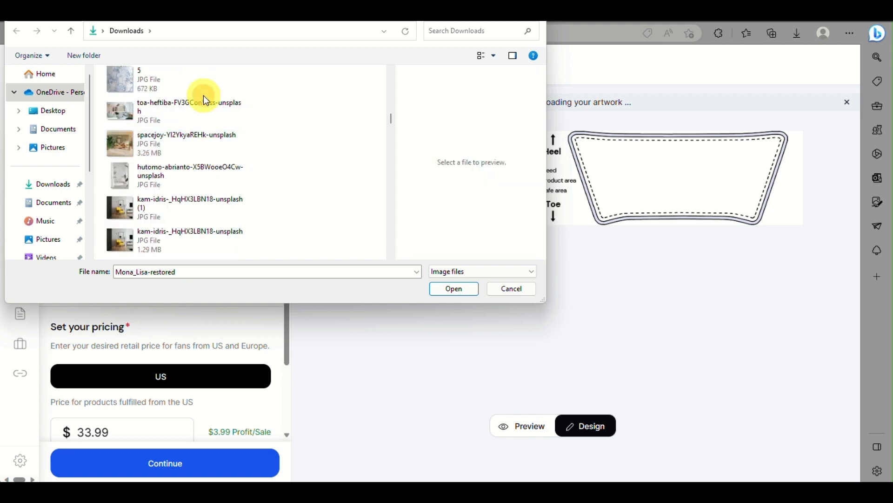
click(191, 88)
key(Up)
key(Up)
key(Up)
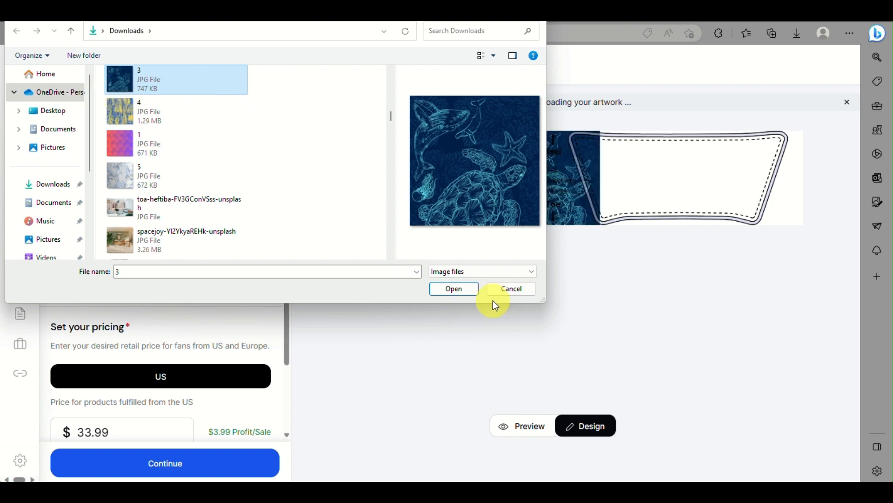
click(571, 206)
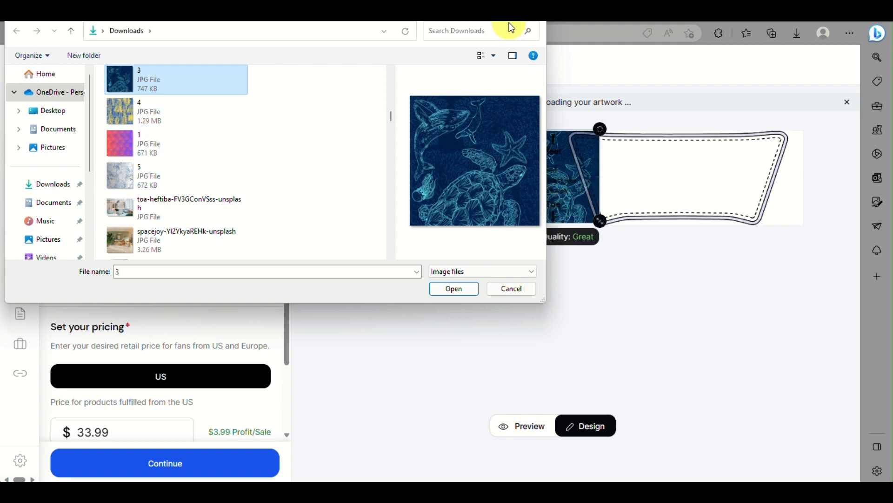
Move the second artwork onto the right panel, enlarge it to 9.00", and raise it to show the turtle
drag(557, 188, 618, 195)
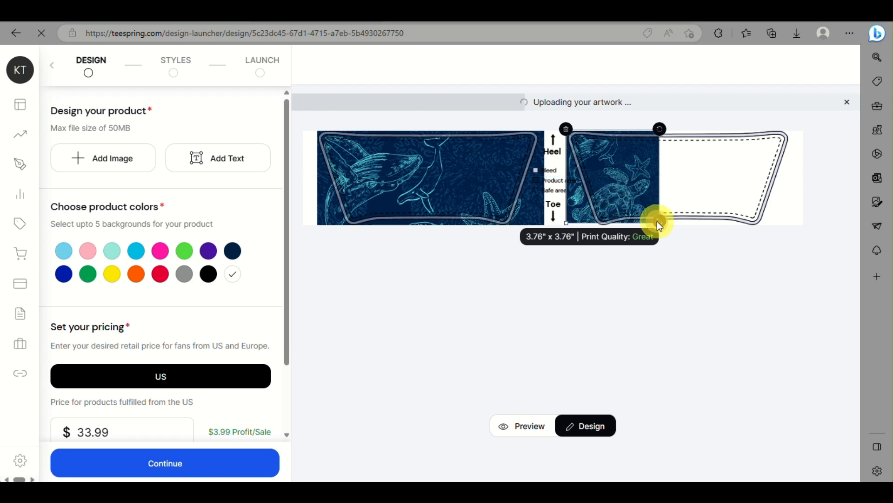
drag(659, 226, 789, 212)
drag(685, 171, 686, 84)
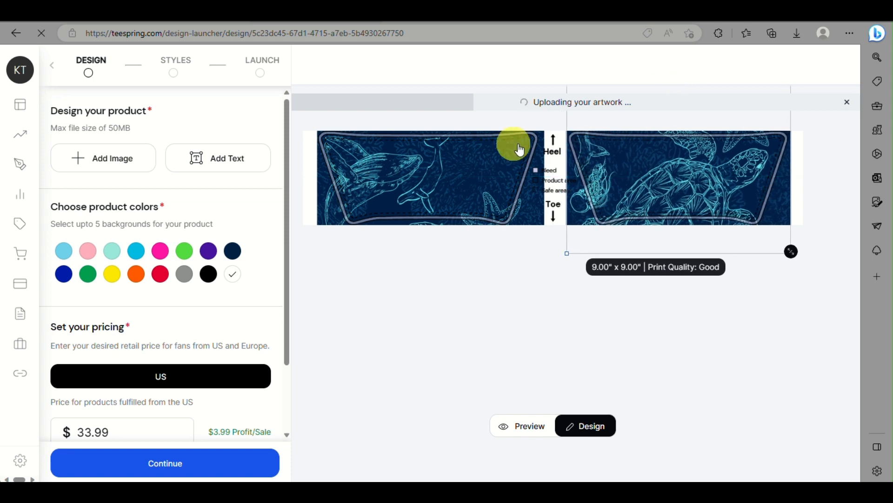
Nudge the left artwork up and the right artwork down, then view the preview
drag(455, 183, 455, 163)
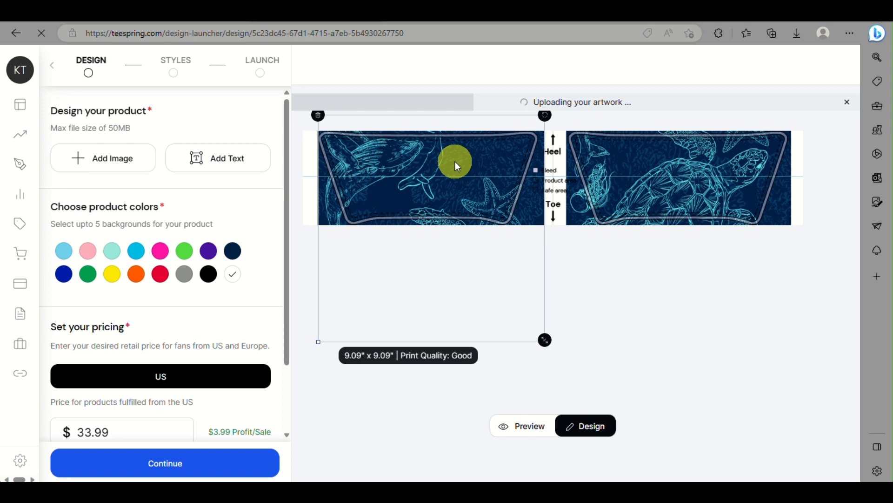
drag(648, 180, 658, 208)
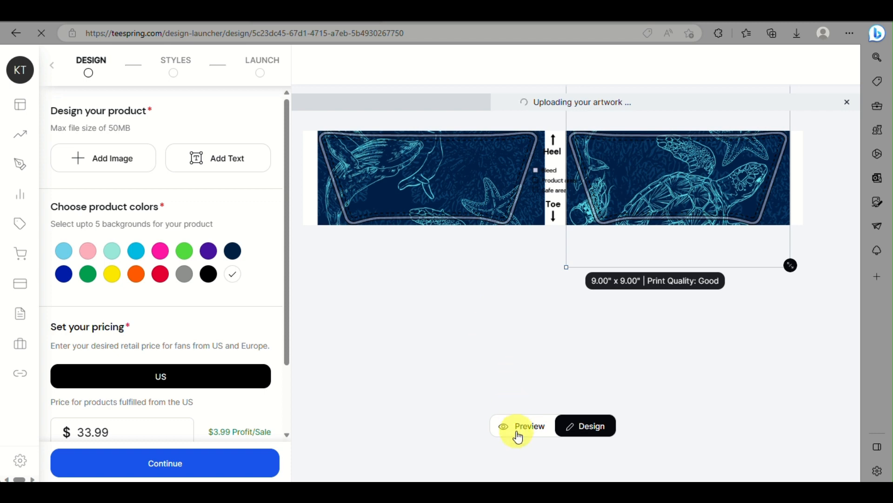
click(532, 427)
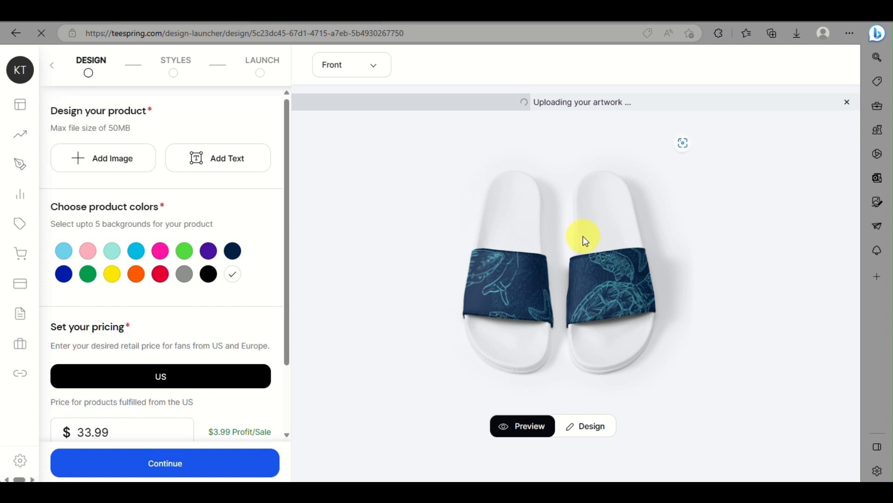
Inspect the front preview, zooming in on the navy sea-creature straps of both slides
scroll(523, 301, up, 5)
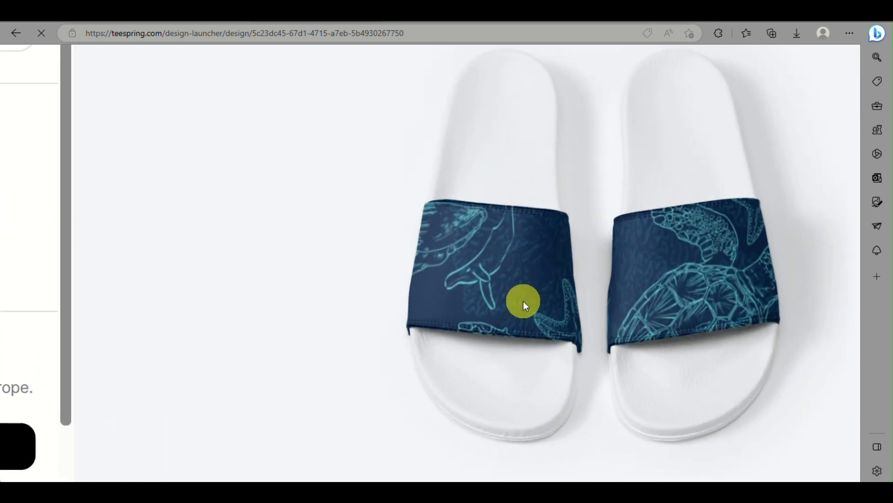
scroll(523, 300, up, 5)
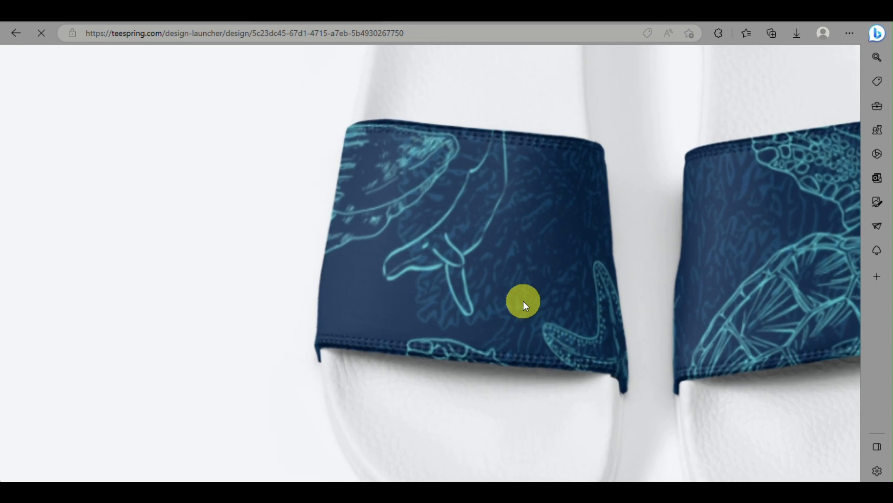
scroll(523, 301, down, 10)
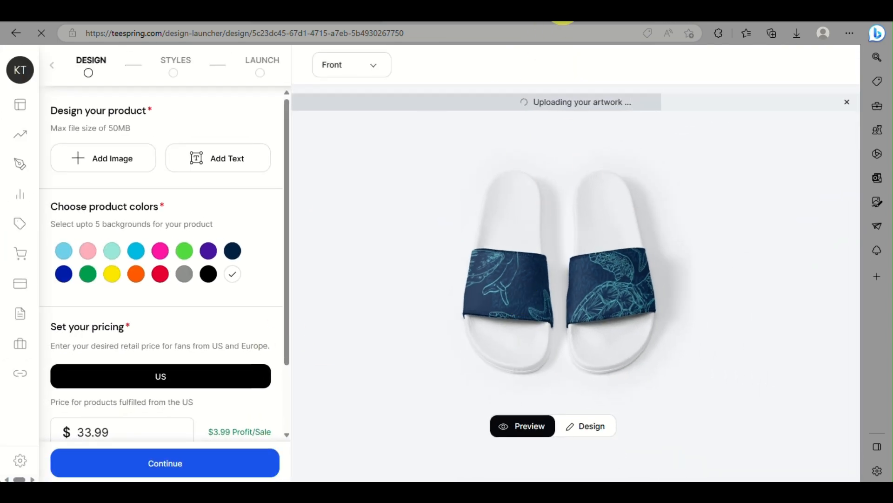
mouse_move(563, 21)
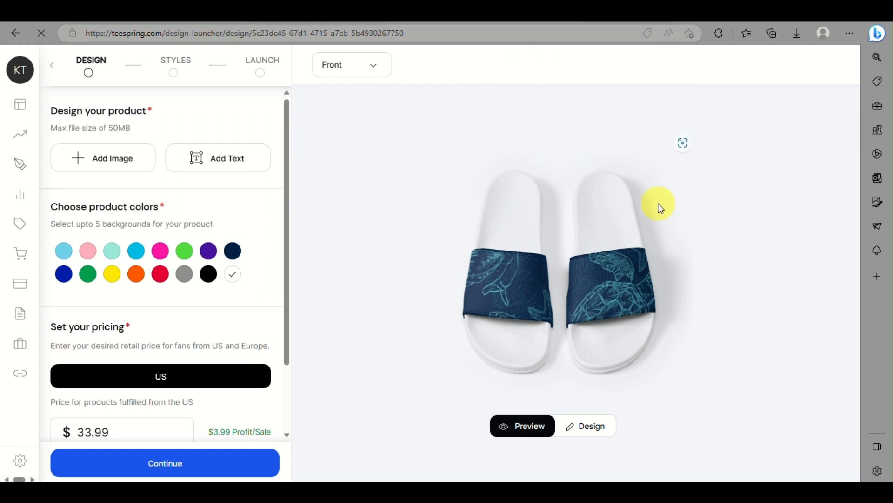
scroll(588, 245, up, 5)
scroll(594, 331, down, 3)
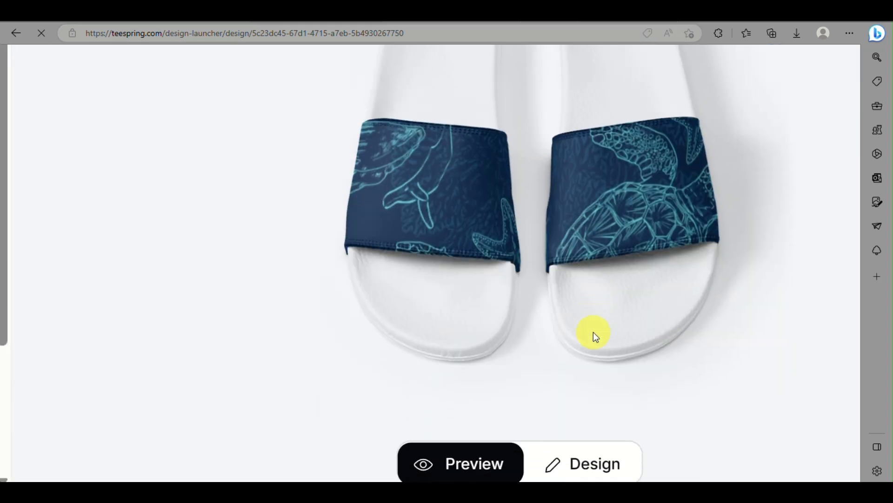
scroll(594, 331, down, 5)
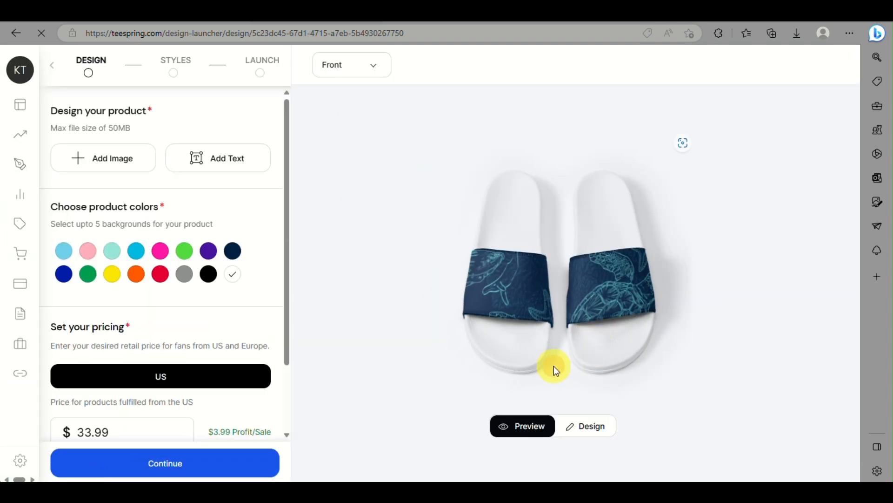
drag(554, 366, 581, 292)
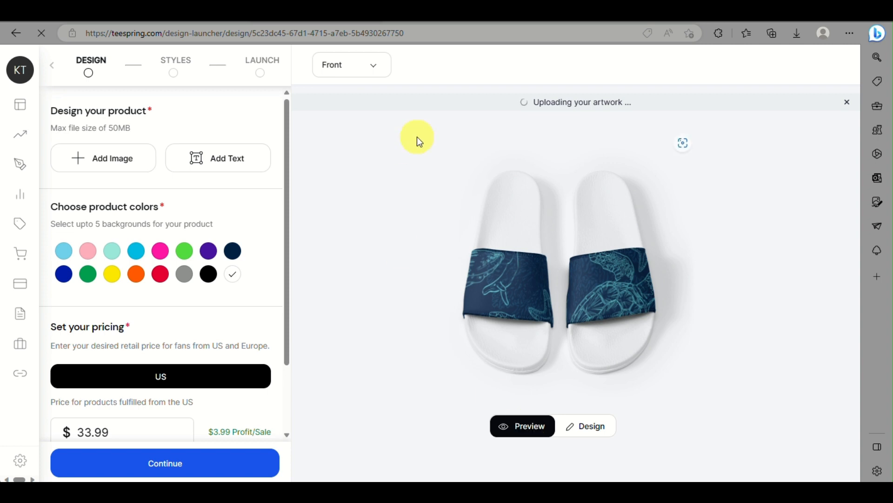
Check the Back, Right and Left views of the slides, then add black as a product colour
click(373, 71)
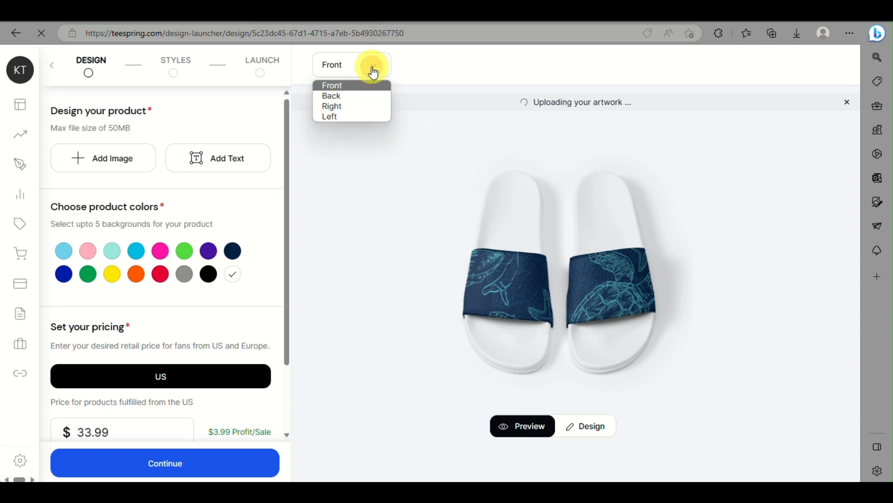
click(345, 97)
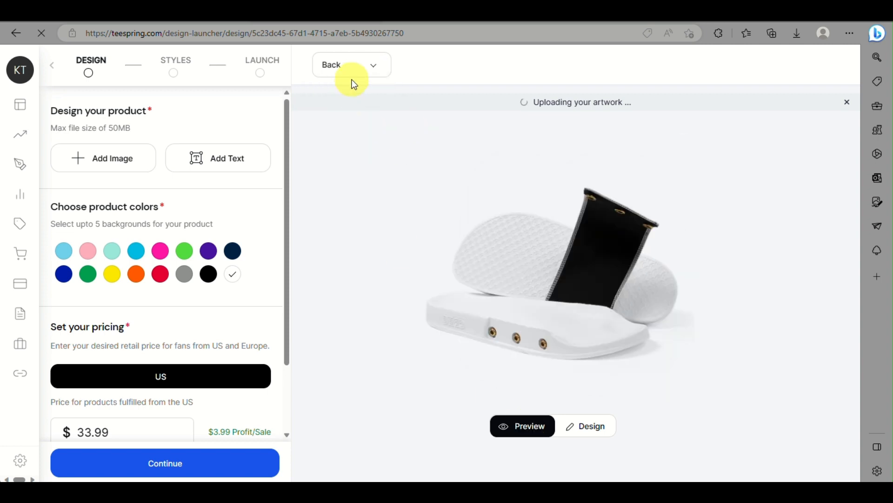
click(373, 67)
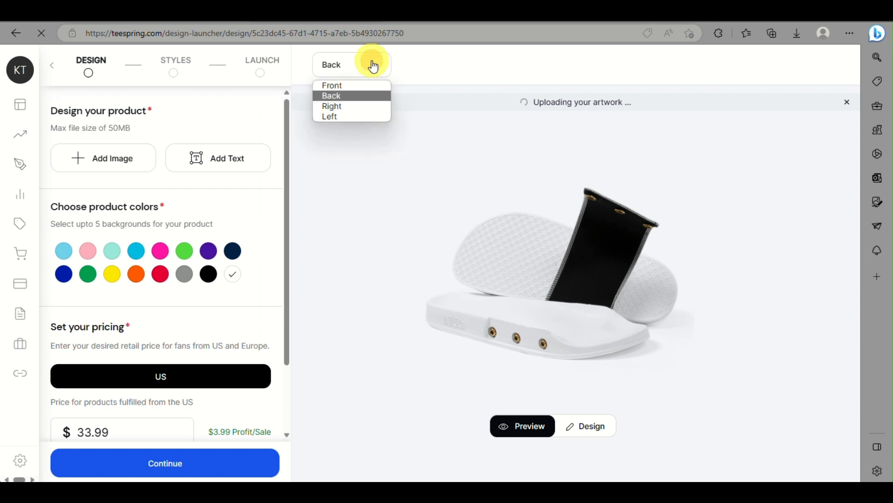
click(363, 107)
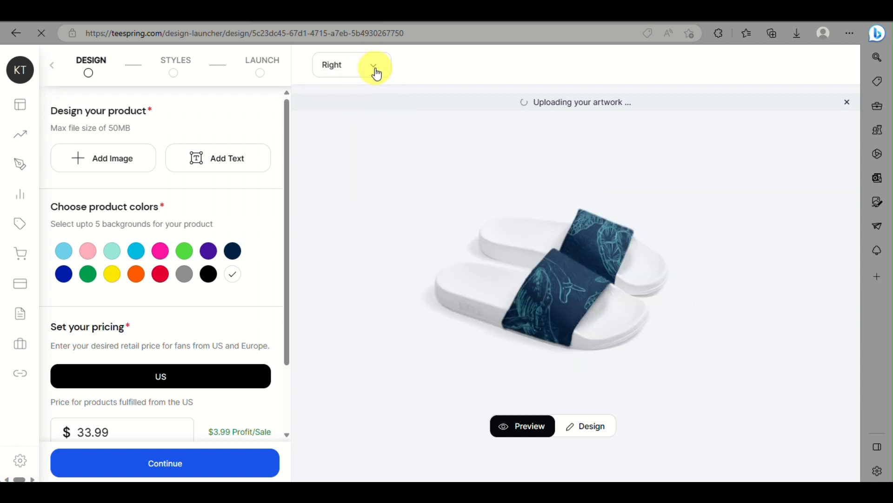
click(376, 70)
click(361, 115)
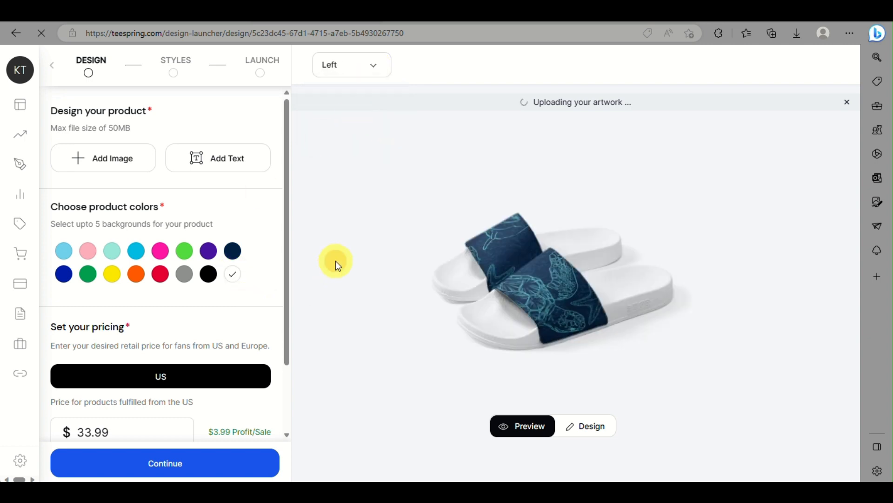
click(214, 279)
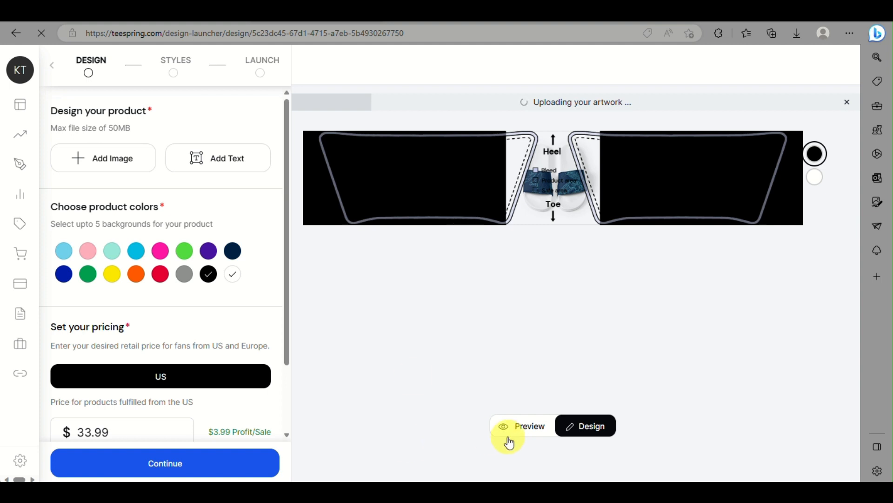
Show the product preview and deselect black, leaving white as the only colour
click(531, 426)
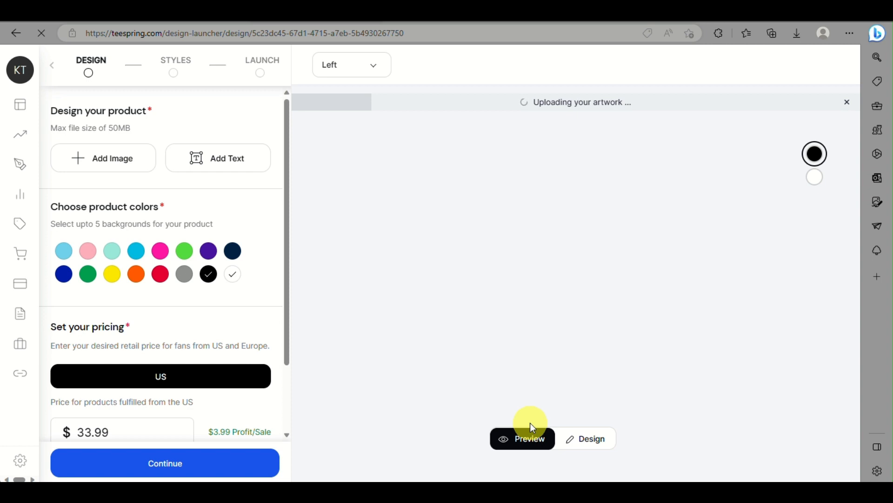
click(209, 275)
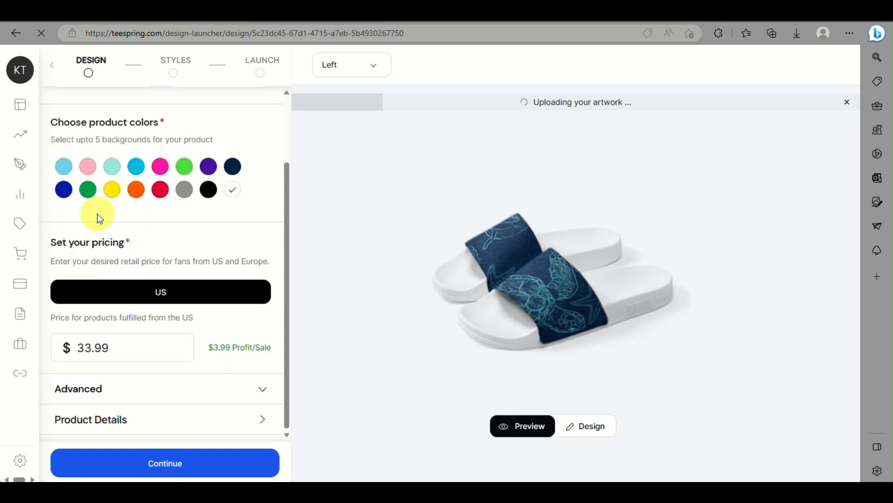
Change the US retail price from 33.99 to 49.99 for $19.99 profit and expand Advanced options
scroll(96, 213, up, 1)
scroll(96, 214, down, 1)
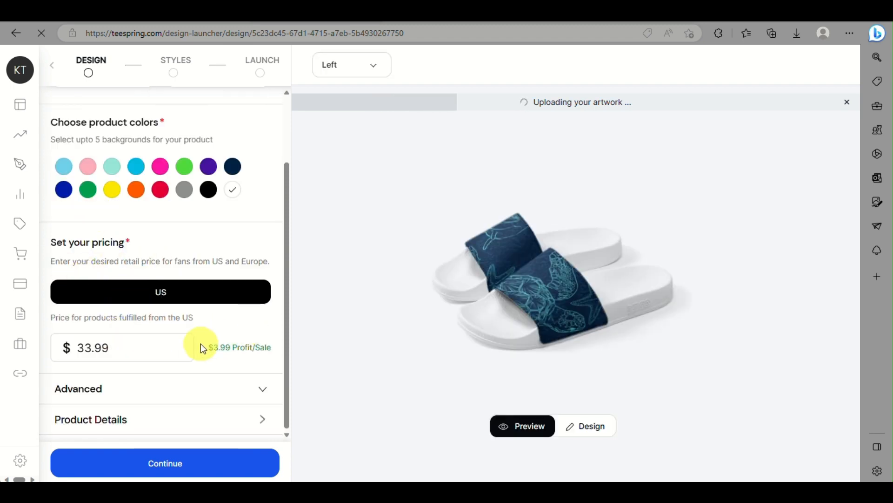
drag(114, 347, 72, 359)
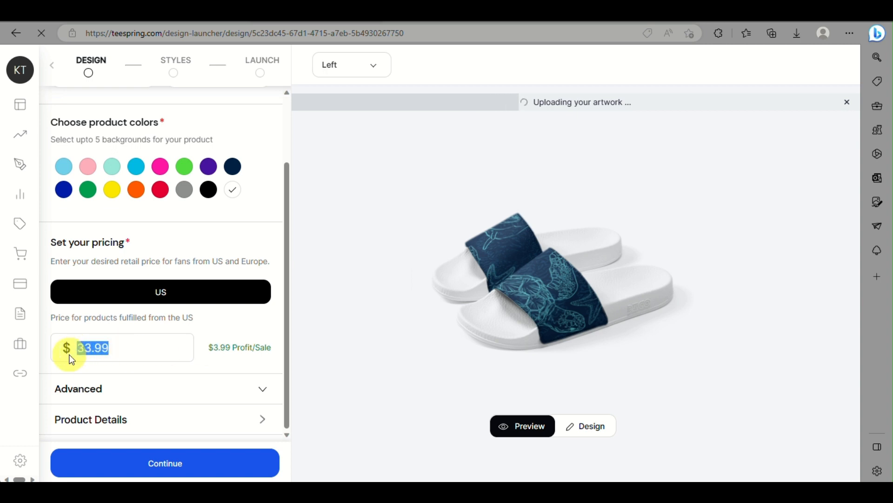
text(50)
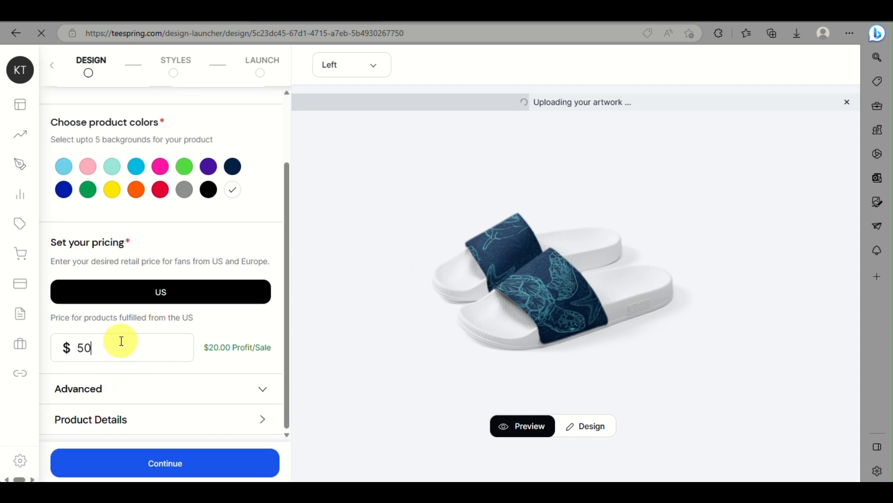
key(BackSpace)
key(BackSpace)
text(49.99)
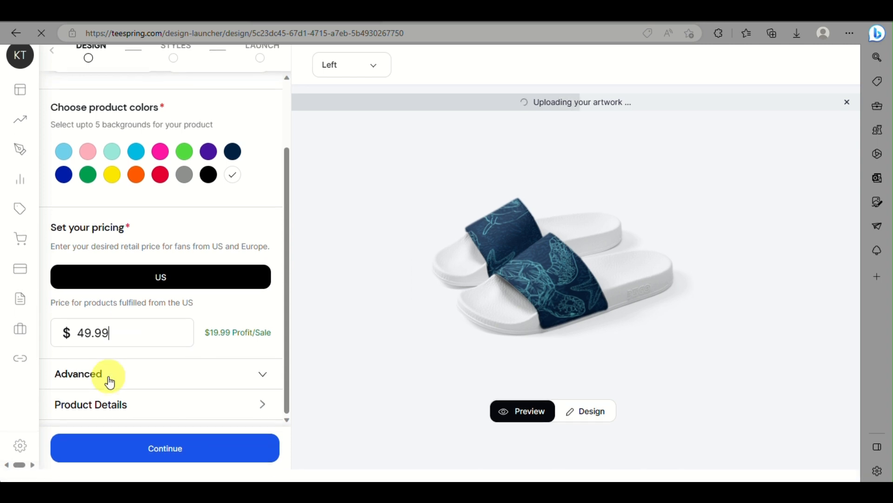
click(127, 389)
scroll(127, 390, down, 5)
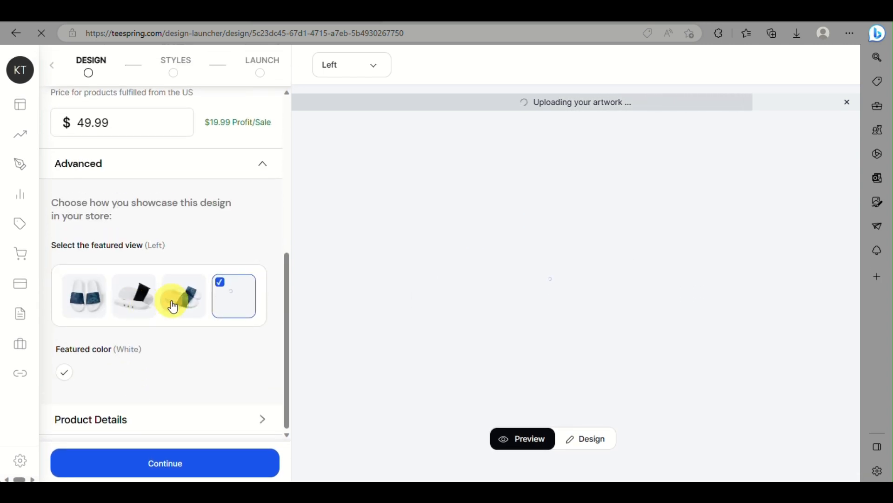
Set the left-side view as the featured store image, then bring up Product Details
click(174, 302)
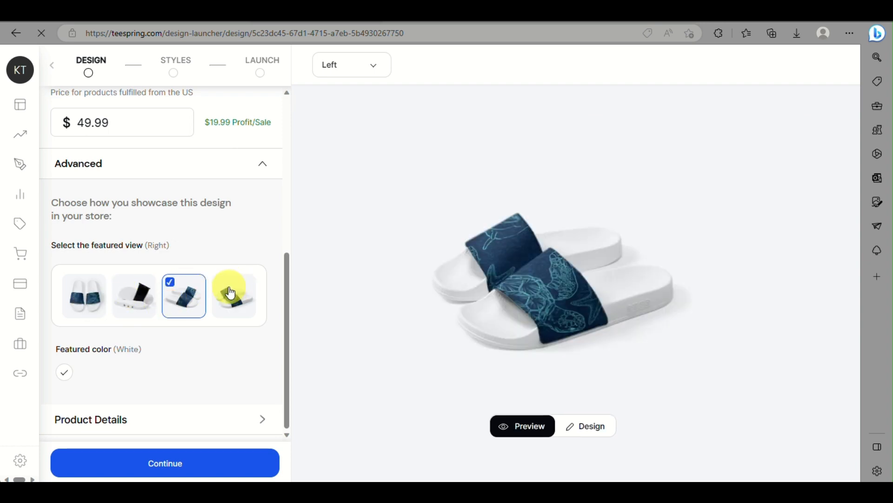
click(236, 293)
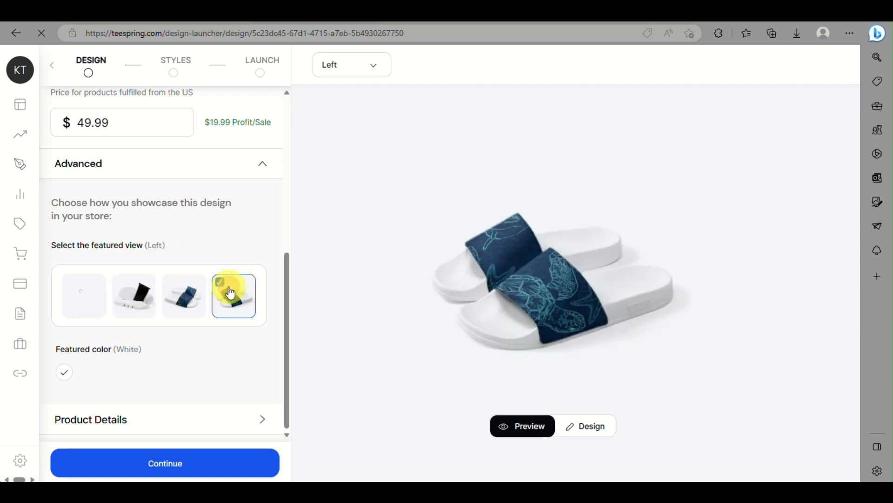
click(187, 305)
click(241, 304)
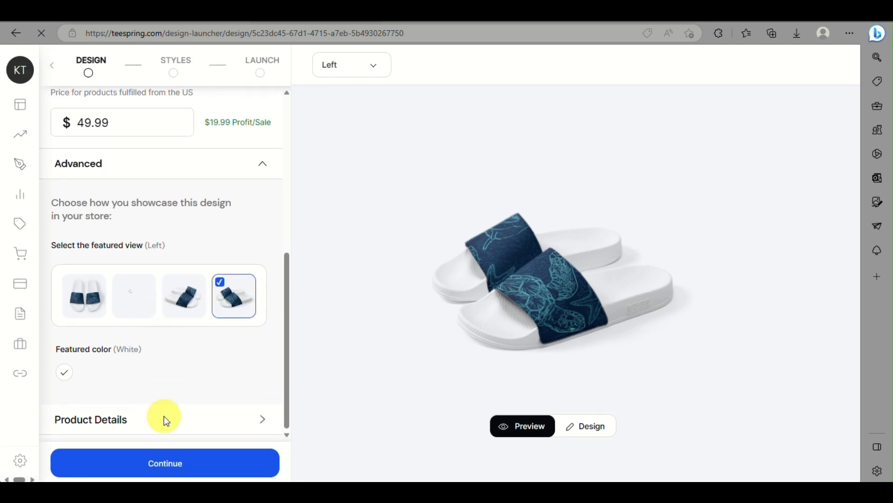
click(233, 426)
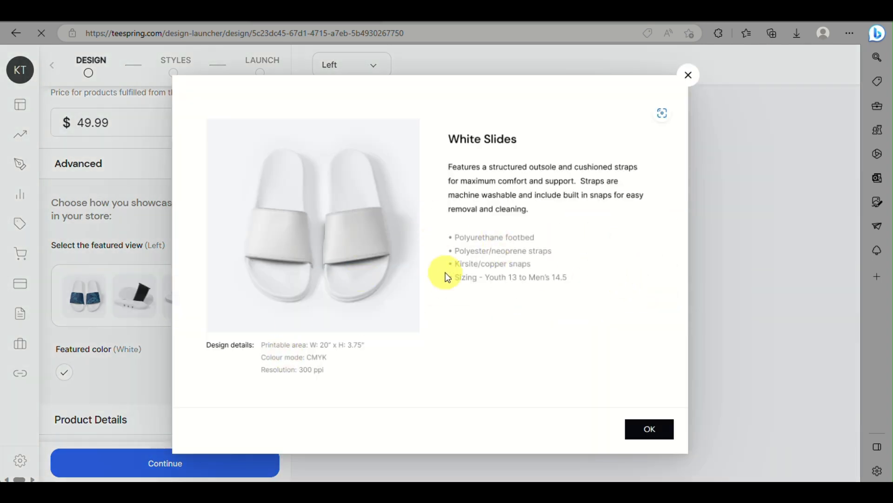
Close the White Slides product details and continue past the design step
click(642, 429)
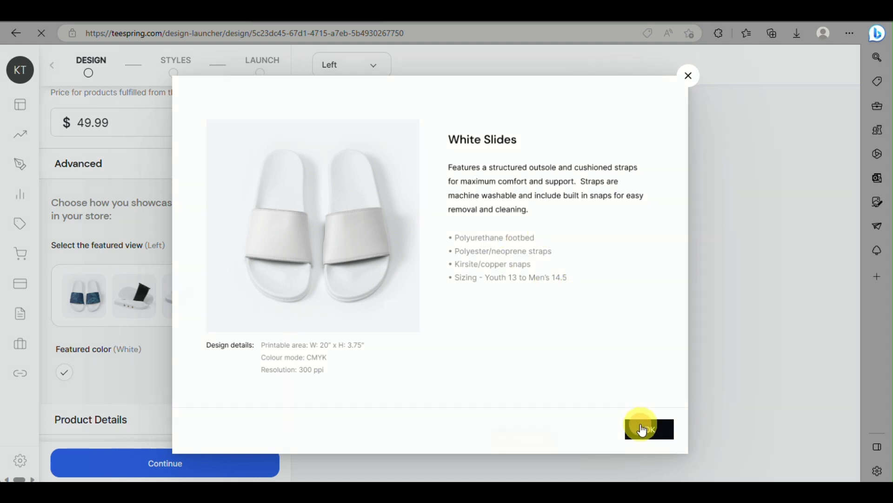
click(172, 462)
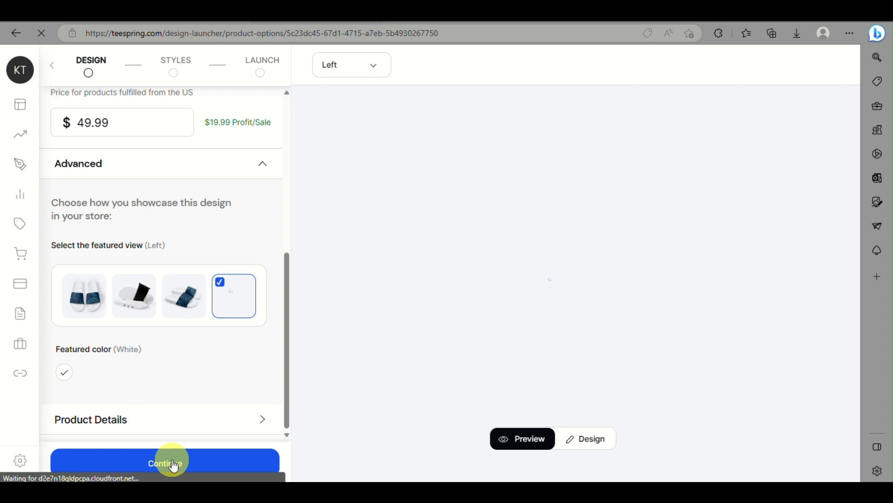
In Styles, keep White Slides at $49.99 as the only selected product and continue
click(173, 463)
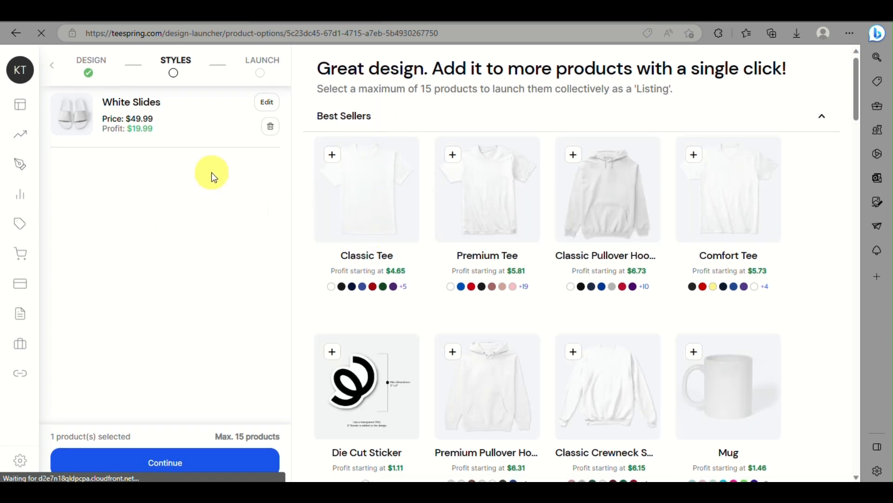
scroll(468, 309, down, 2)
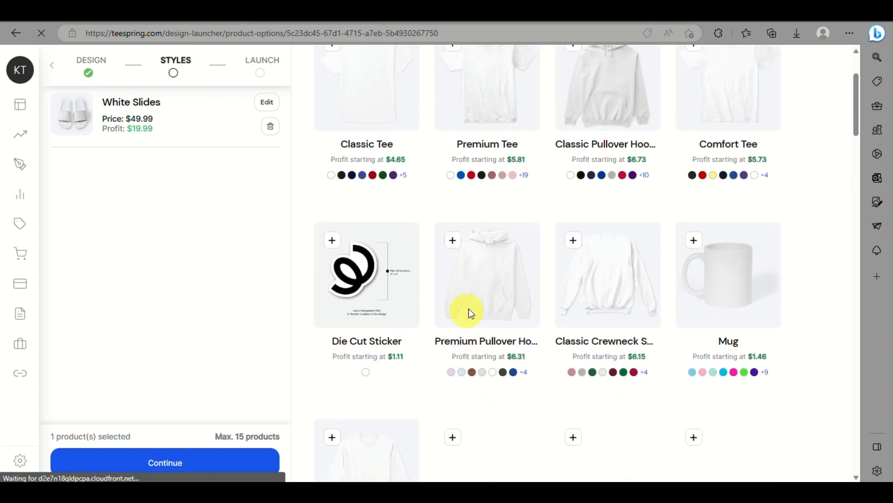
scroll(468, 309, up, 2)
scroll(469, 308, down, 2)
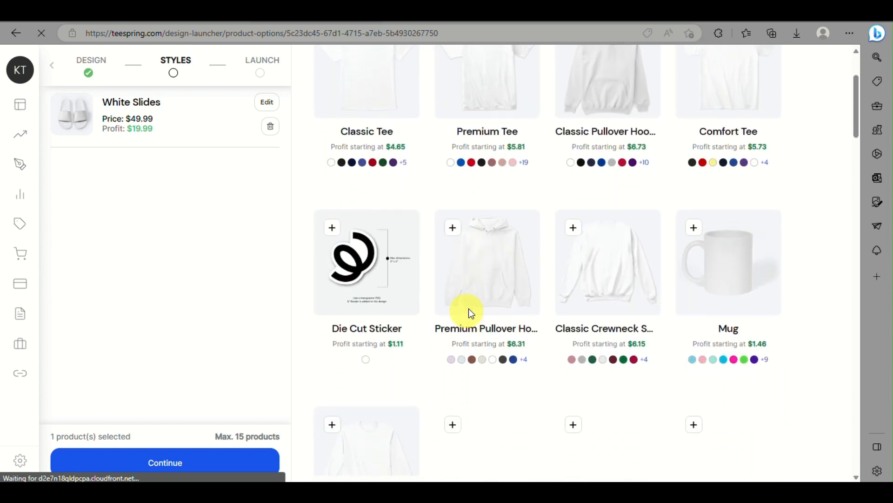
scroll(468, 308, down, 1)
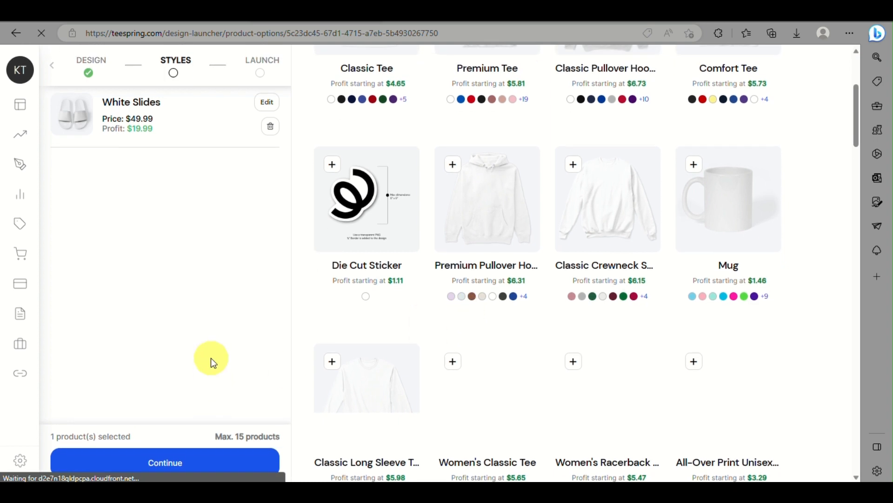
click(207, 466)
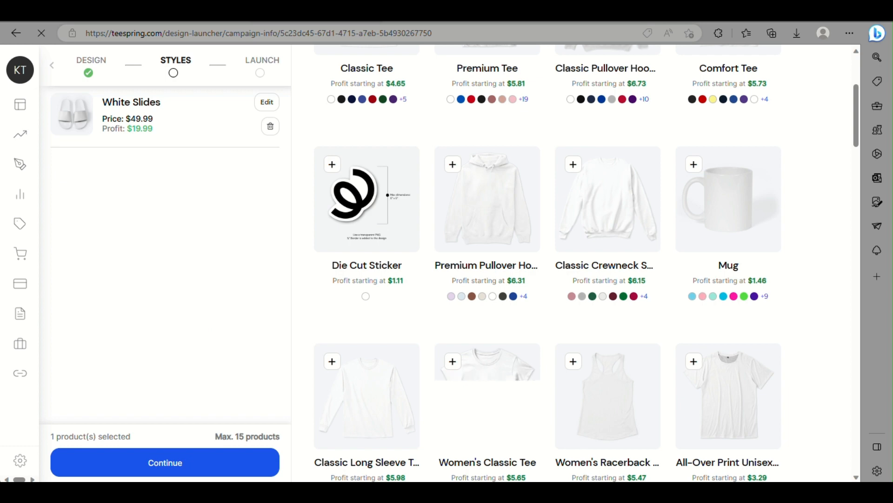
Enter 'ocean slides' as the listing title and move to the Description box
click(119, 176)
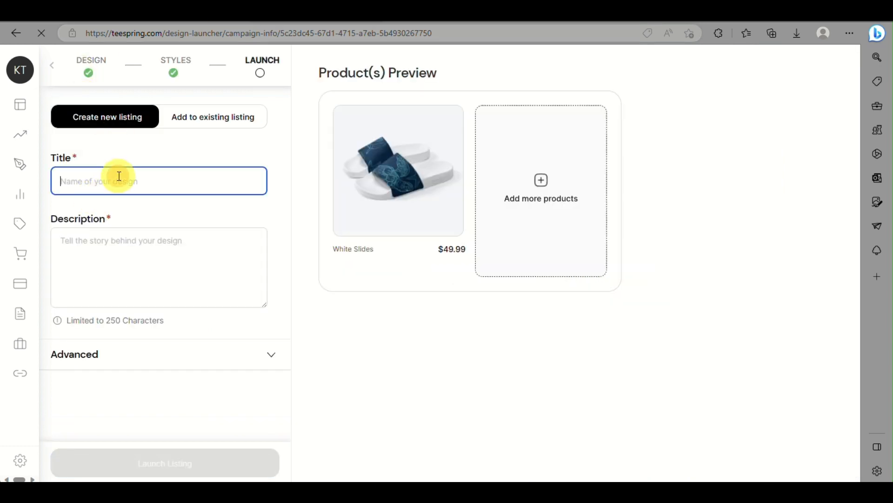
text(ocean slides)
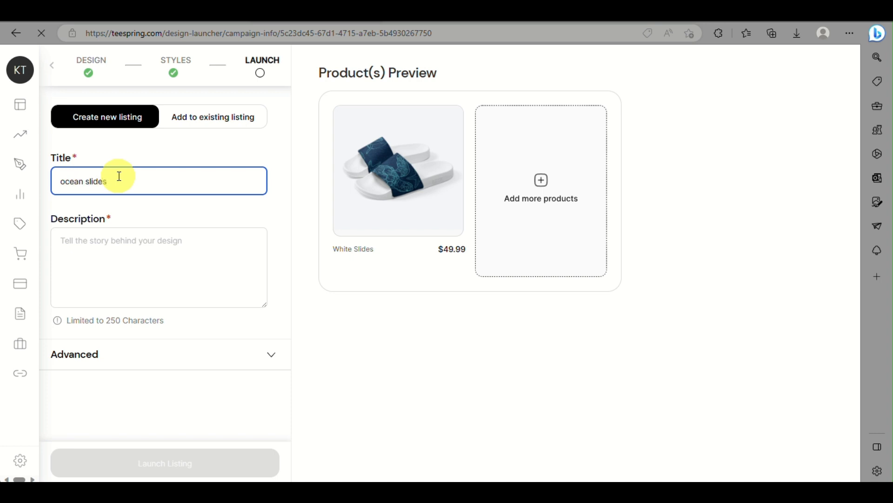
click(91, 261)
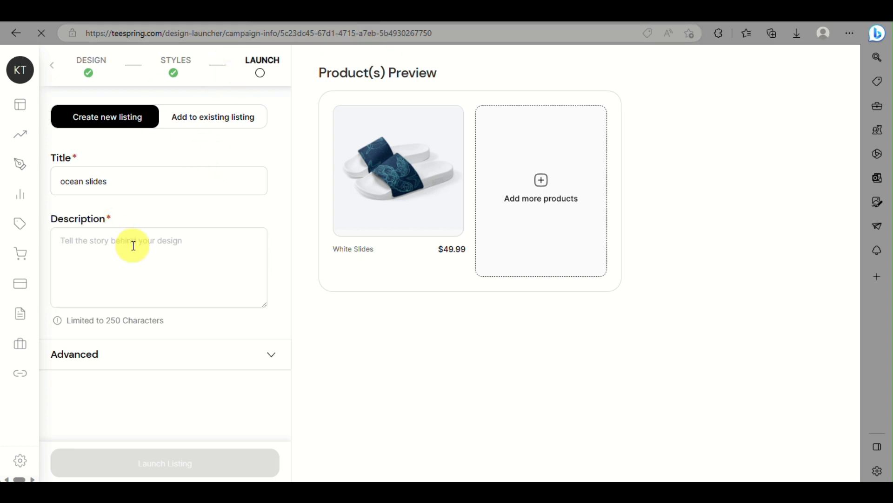
Paste the prepared ocean-themed slides description into the description field
click(126, 284)
key(ctrl+v)
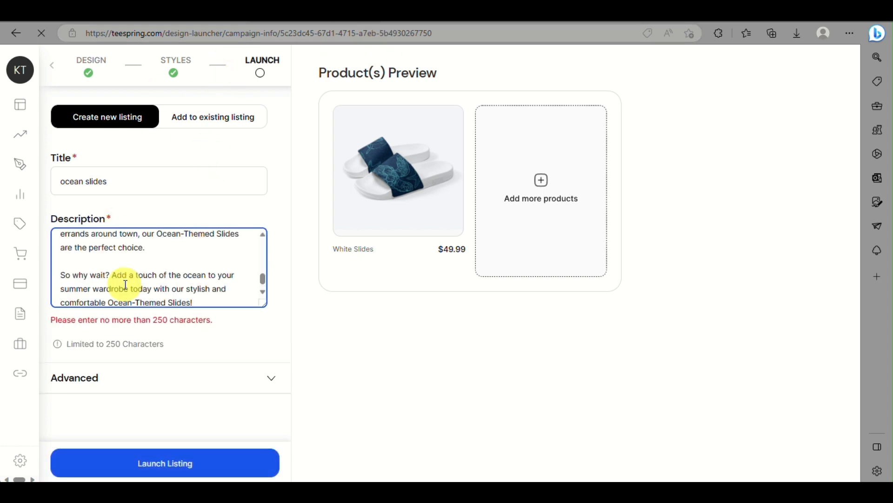
scroll(126, 284, up, 3)
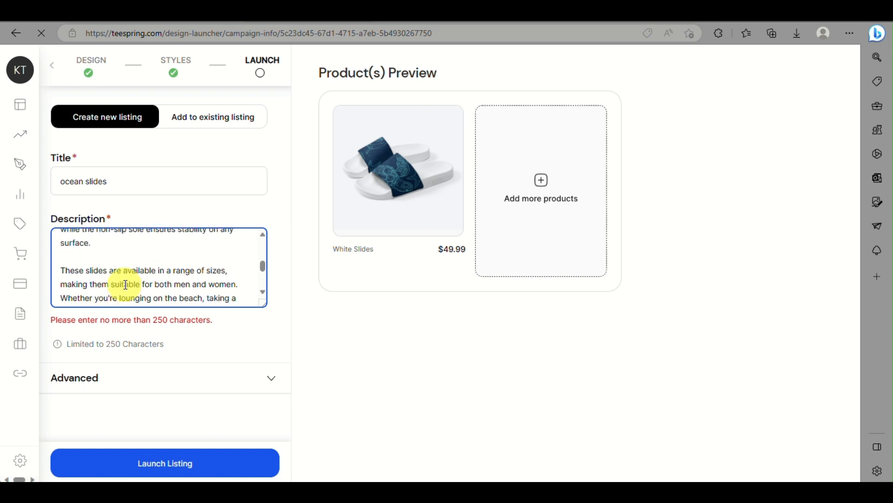
scroll(125, 284, down, 3)
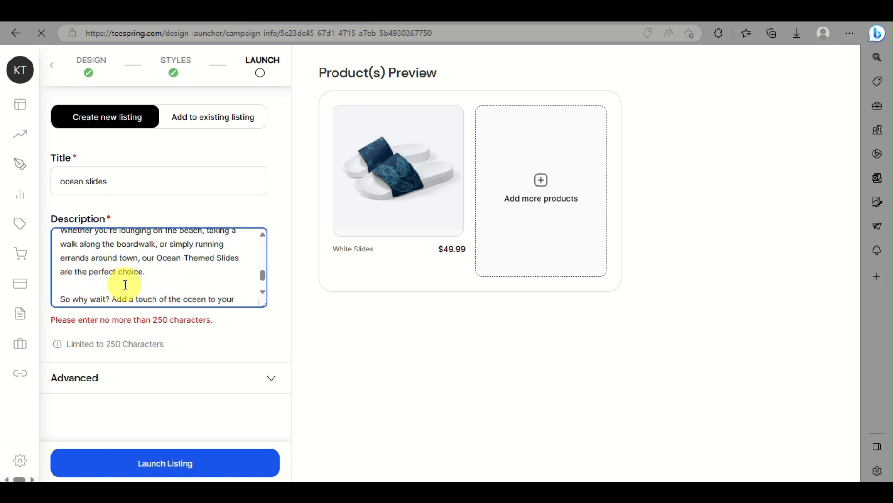
Delete the closing 'So why wait?' paragraph and the blank line after 'surface.'
click(152, 276)
drag(151, 276, 225, 349)
key(BackSpace)
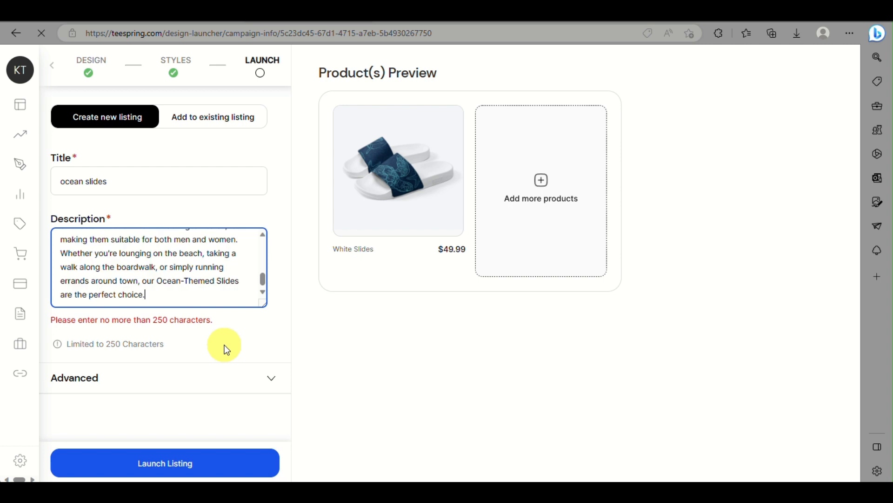
scroll(225, 349, down, 1)
scroll(211, 262, up, 3)
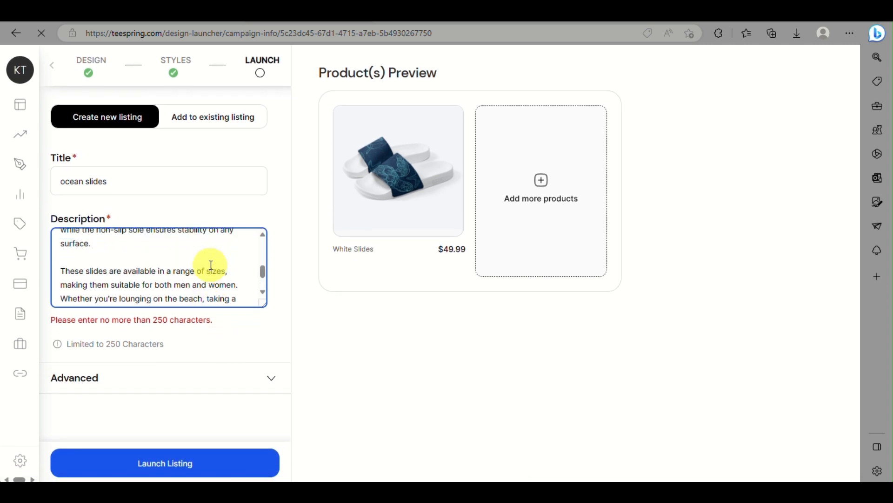
click(123, 250)
key(Delete)
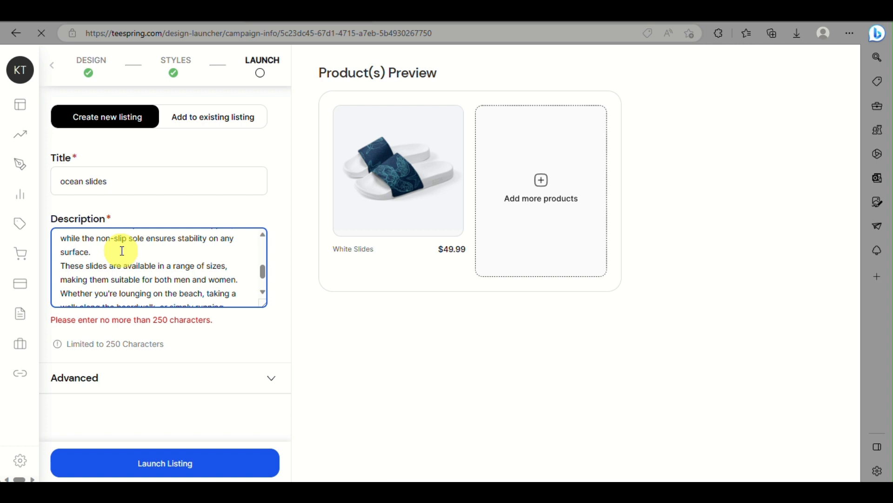
Remove the ocean-inspired print sentence from the description
scroll(122, 251, up, 5)
scroll(123, 250, down, 2)
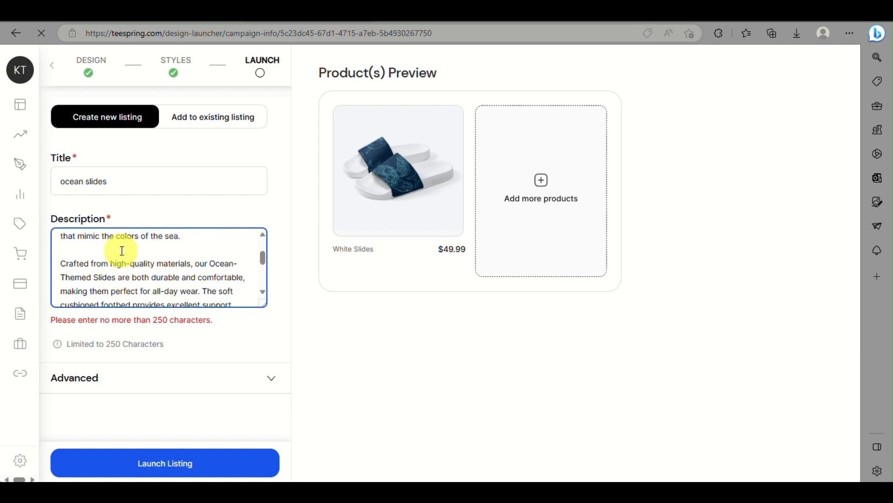
drag(184, 238, 125, 240)
scroll(126, 241, up, 3)
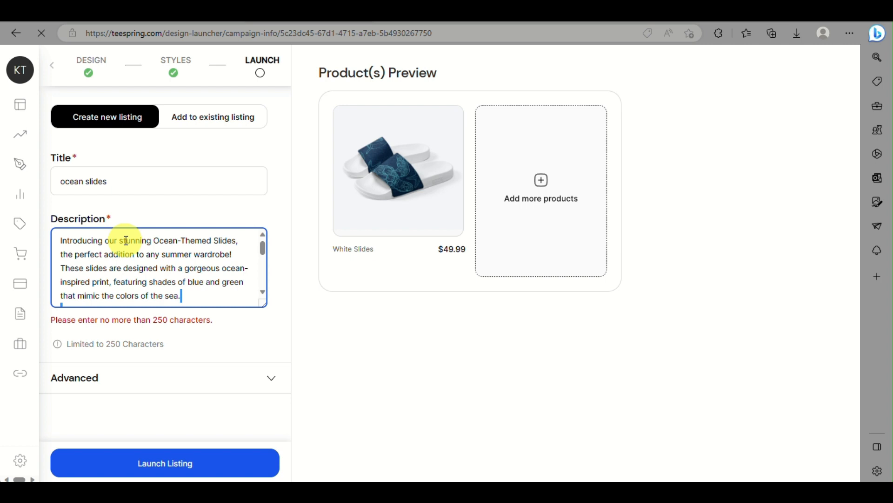
scroll(132, 253, down, 2)
scroll(132, 256, up, 1)
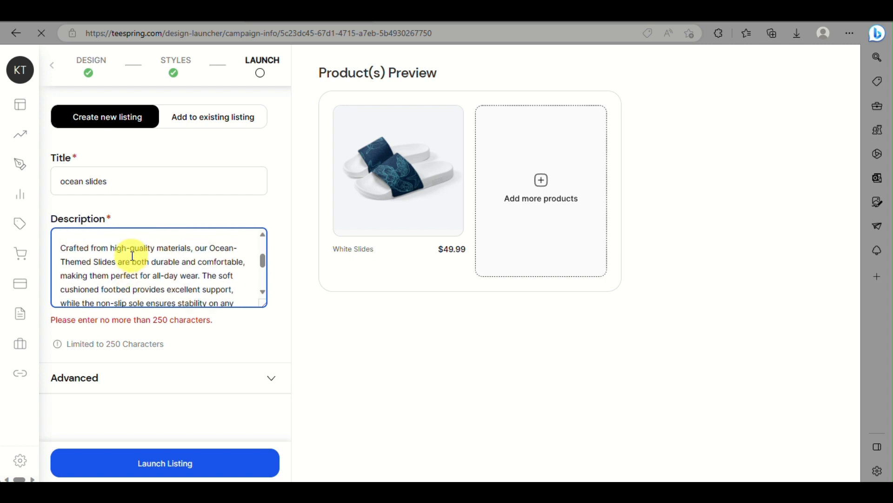
scroll(133, 256, up, 3)
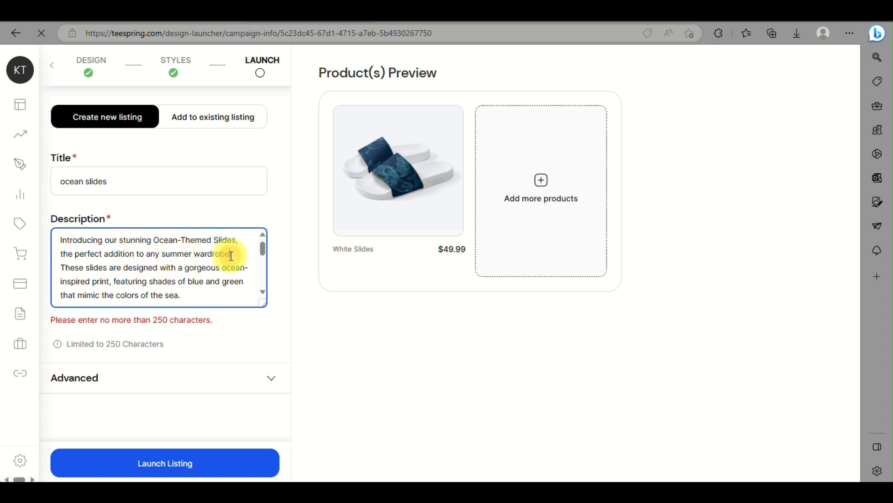
drag(230, 256, 238, 292)
click(244, 268)
key(ctrl+v)
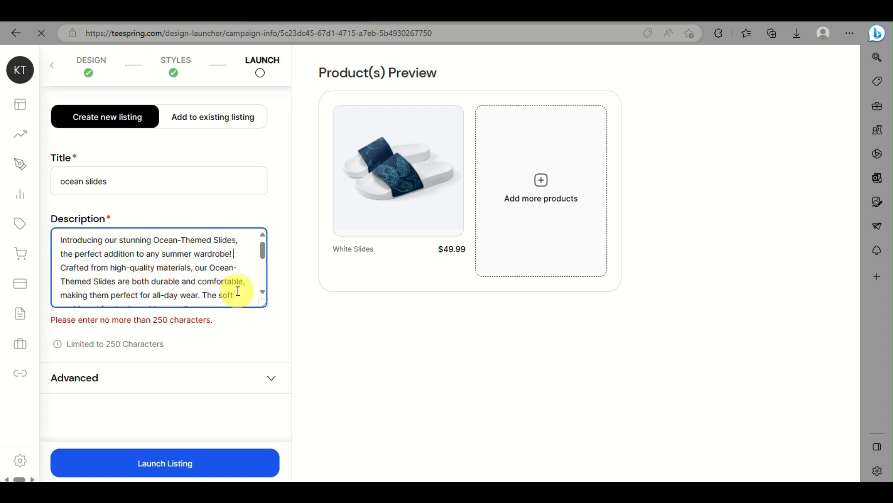
Launch the 'ocean slides' listing
scroll(239, 291, down, 3)
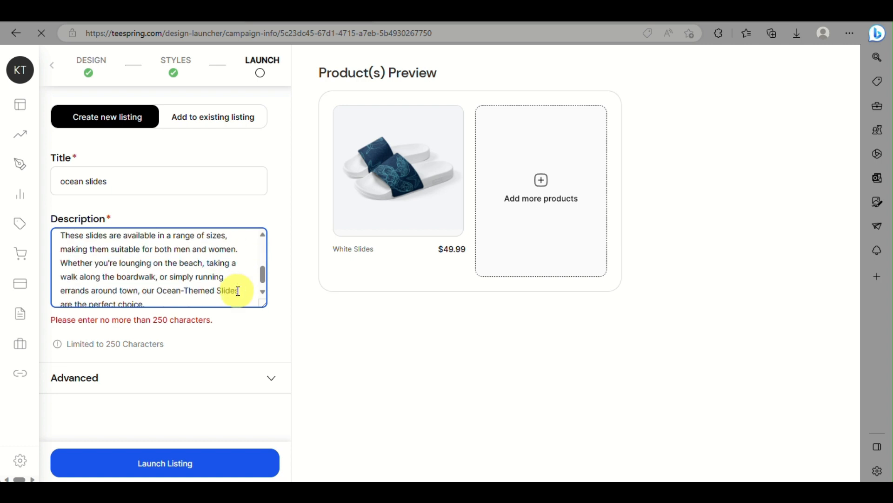
scroll(238, 292, down, 1)
scroll(210, 326, down, 1)
scroll(207, 330, up, 1)
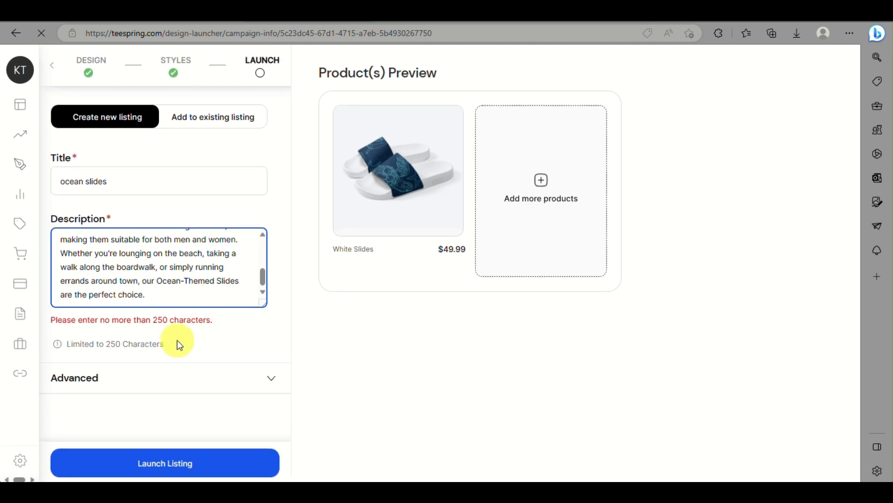
click(153, 468)
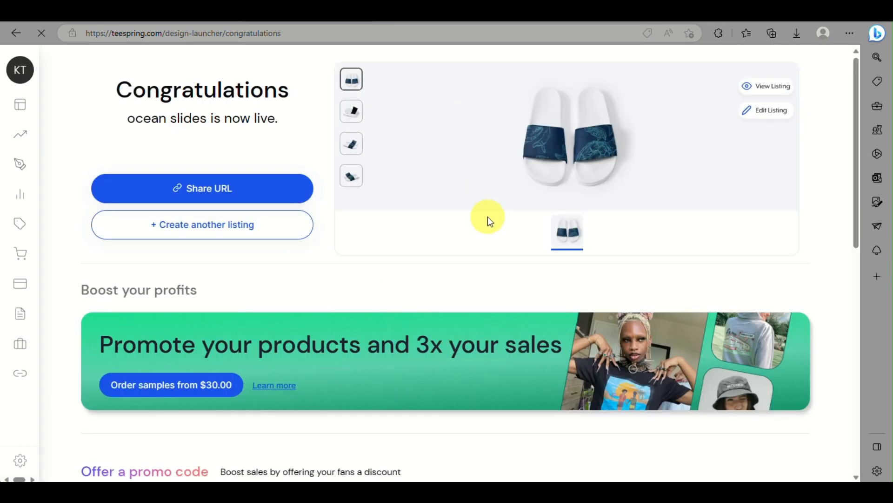
View the side, third and fourth product mockups of the live ocean slides
scroll(574, 145, up, 5)
scroll(574, 144, down, 5)
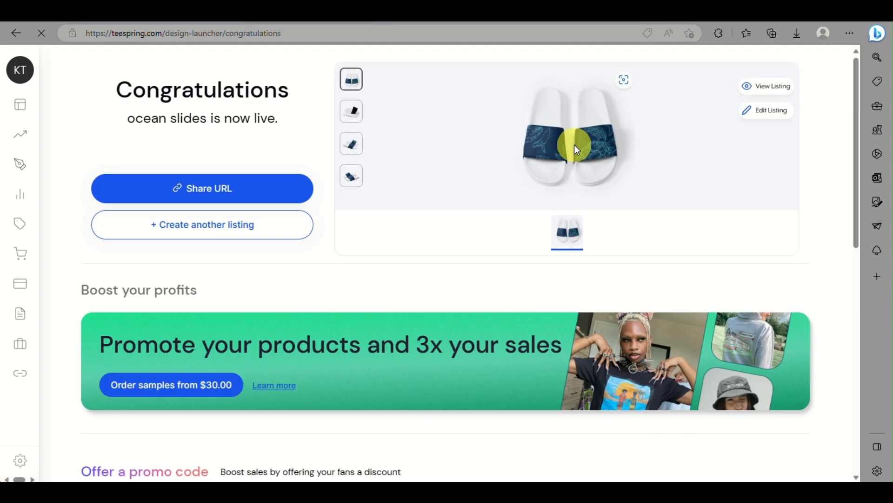
click(348, 112)
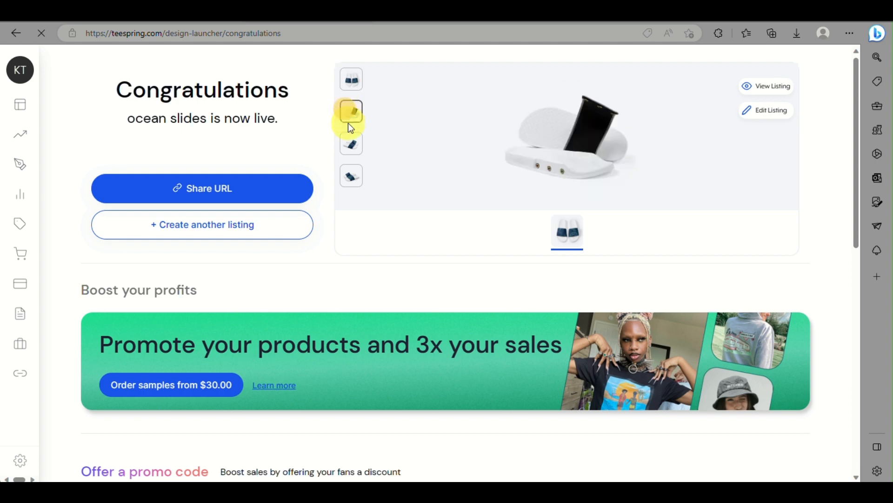
click(357, 142)
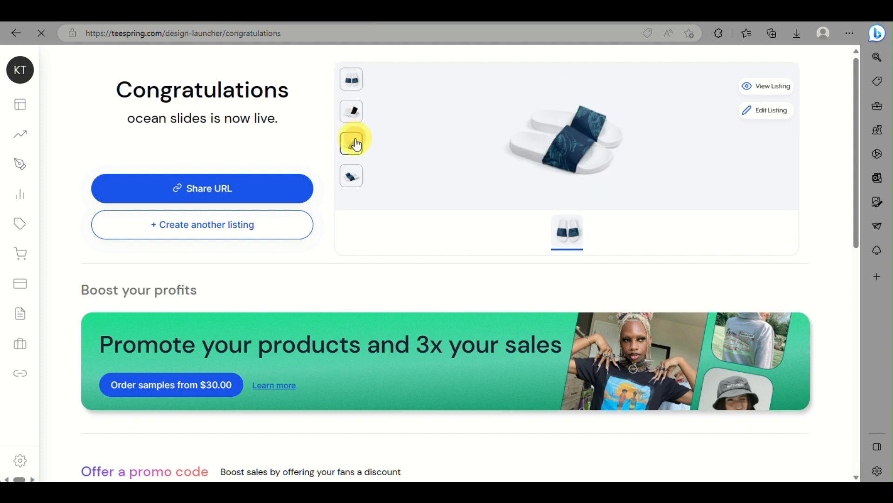
click(356, 178)
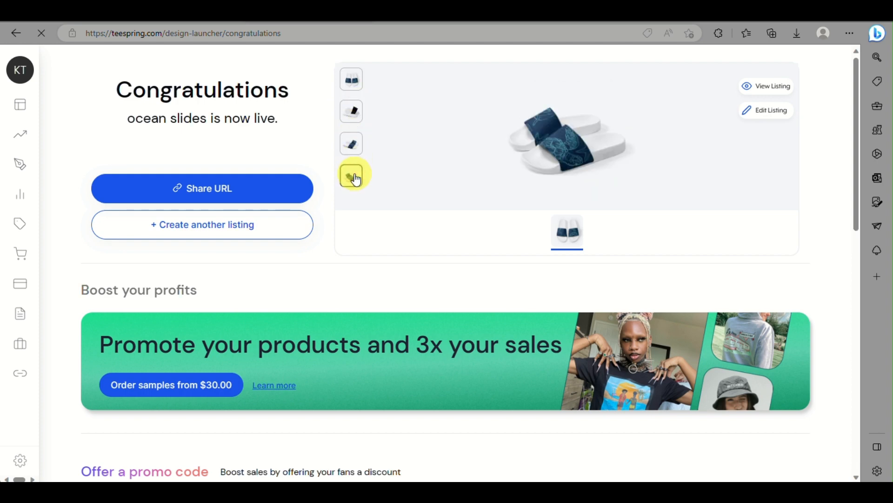
scroll(356, 179, down, 2)
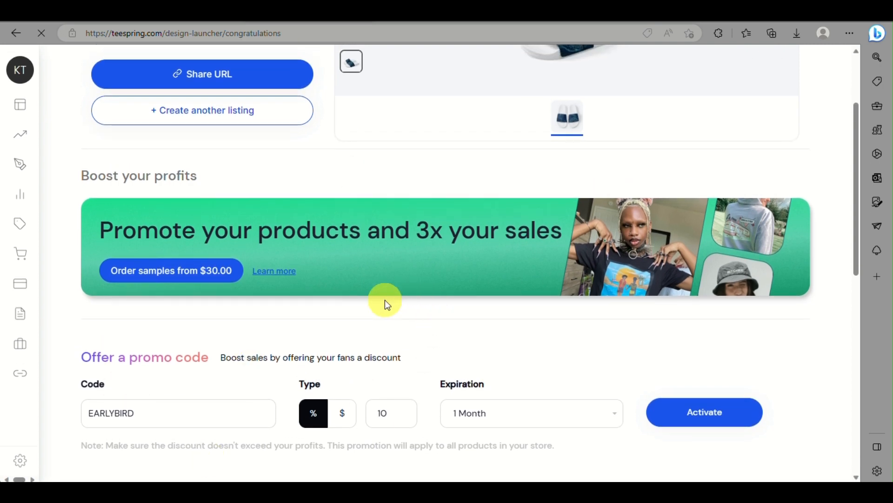
Review the Congratulations page's promo-code, social-selling and resources sections
scroll(386, 302, down, 4)
scroll(384, 300, down, 4)
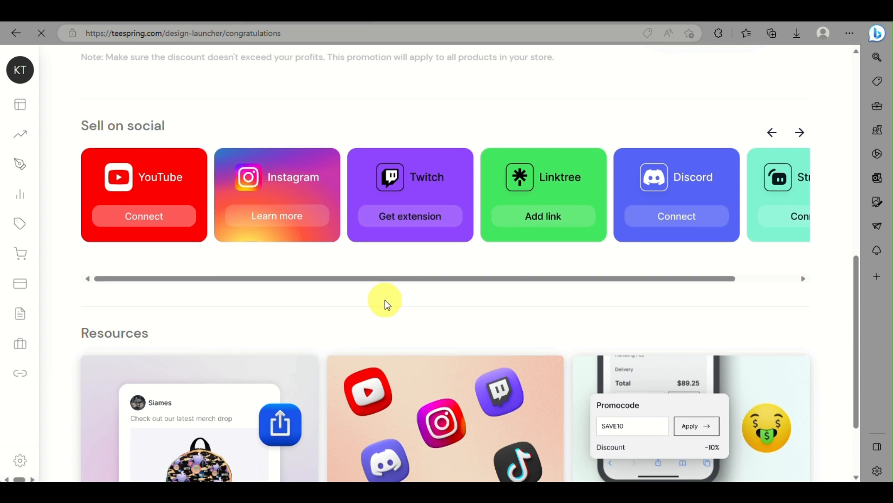
scroll(384, 299, down, 2)
scroll(384, 299, up, 1)
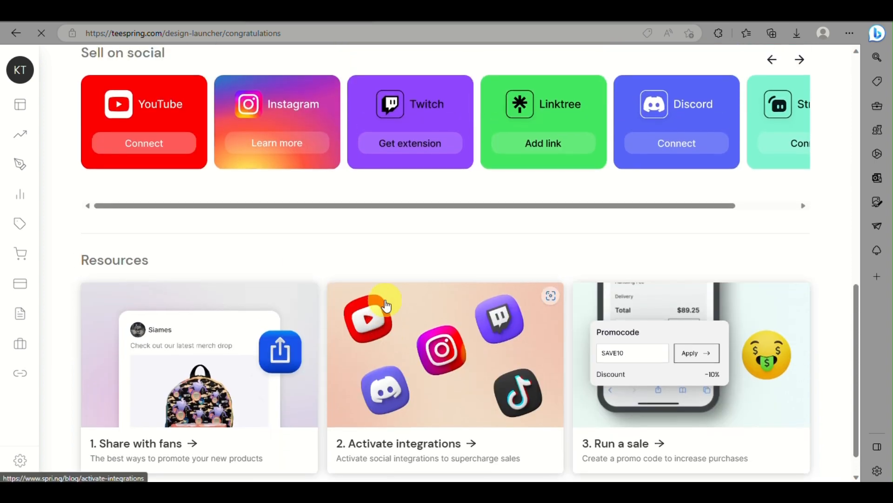
scroll(385, 302, up, 8)
scroll(387, 306, up, 3)
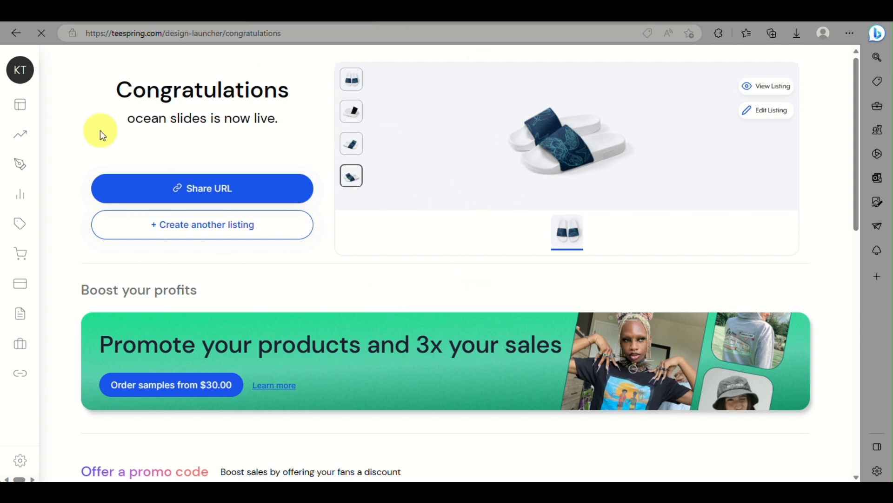
mouse_move(18, 105)
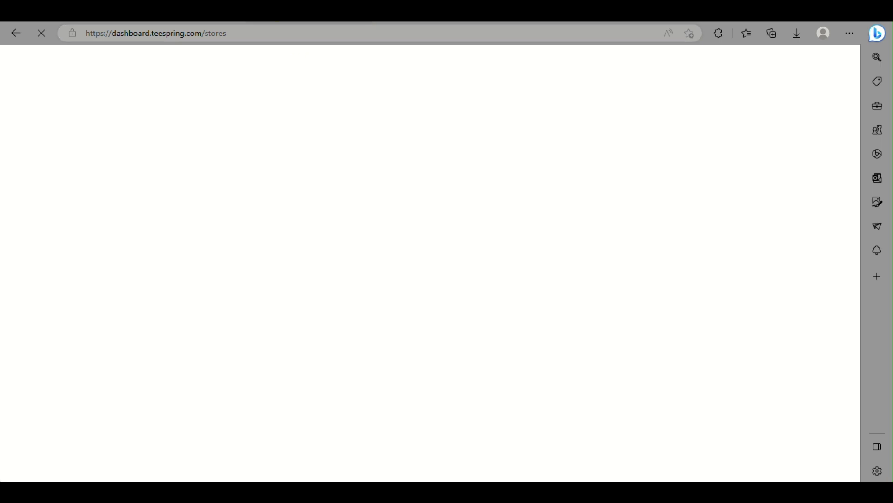
Open the creator's live storefront in a new tab from the Stores page
scroll(717, 321, down, 3)
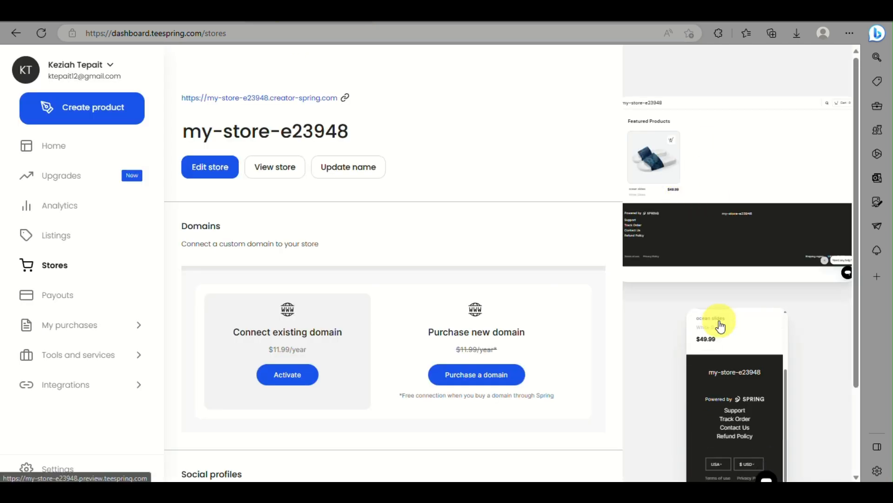
scroll(395, 207, down, 2)
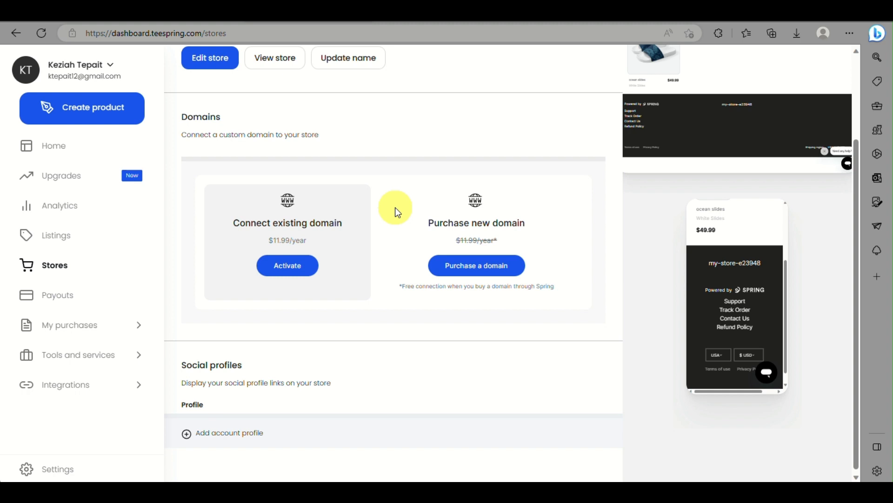
scroll(395, 208, up, 2)
click(274, 168)
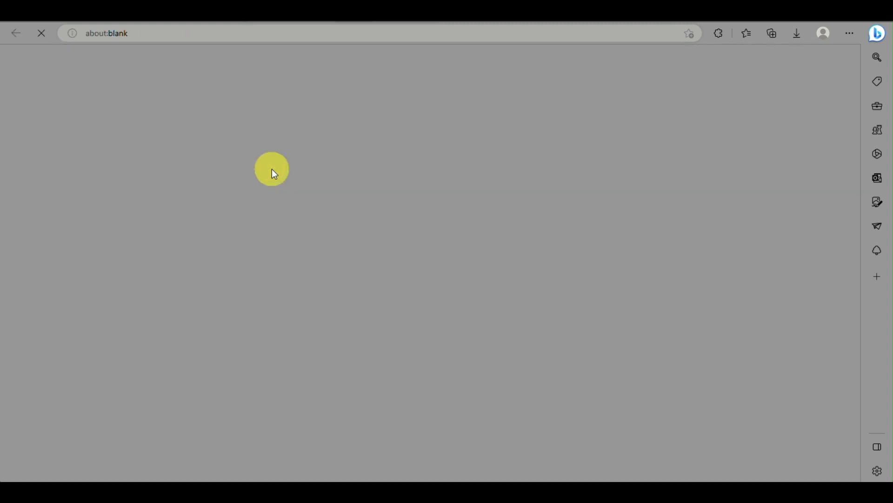